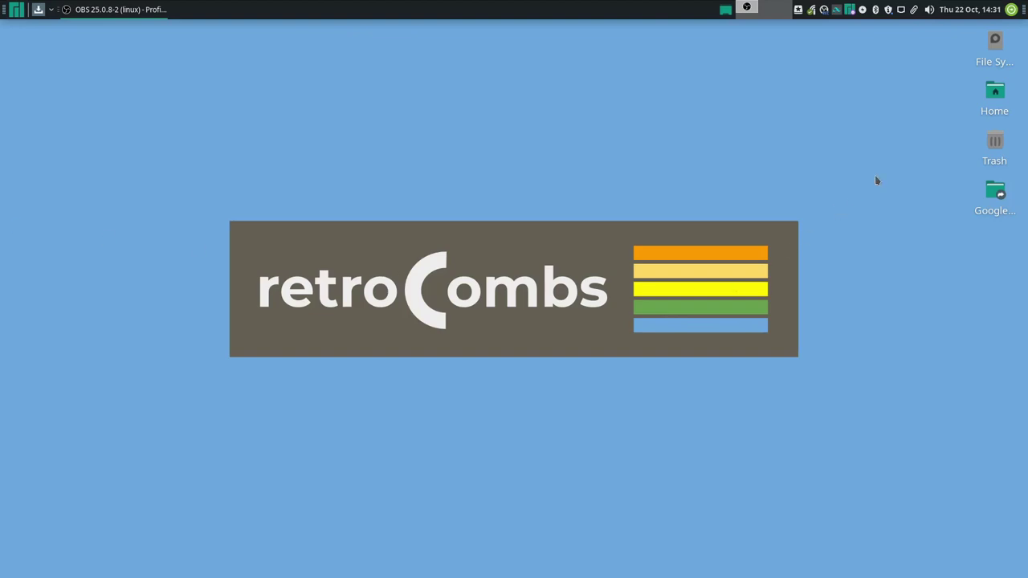
# Step: Launch the Terminal Emulator from the application launcher
pyautogui.hotkey('ctrl', 'space')
pyautogui.write('ter')
pyautogui.press('Return')
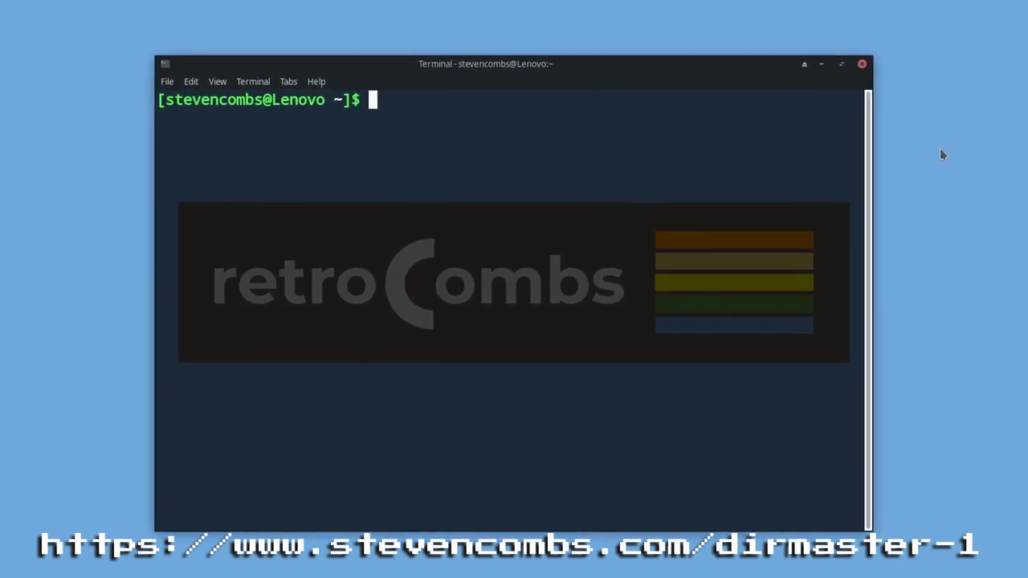
# Step: Run sudo pacman -Syu with the sudo password, then type the wine/playonlinux install command
pyautogui.write('sudo pac')
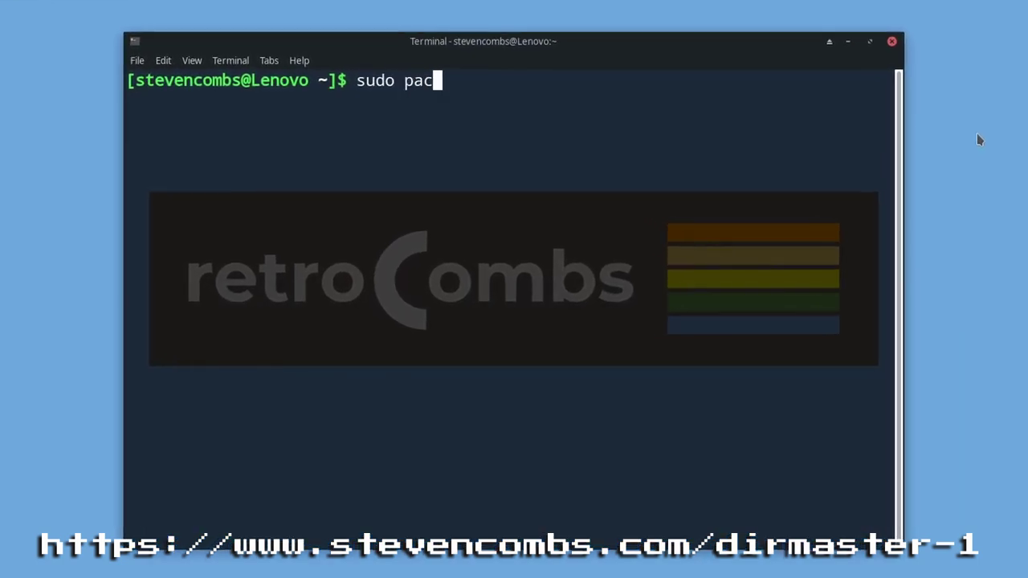
pyautogui.write('man ')
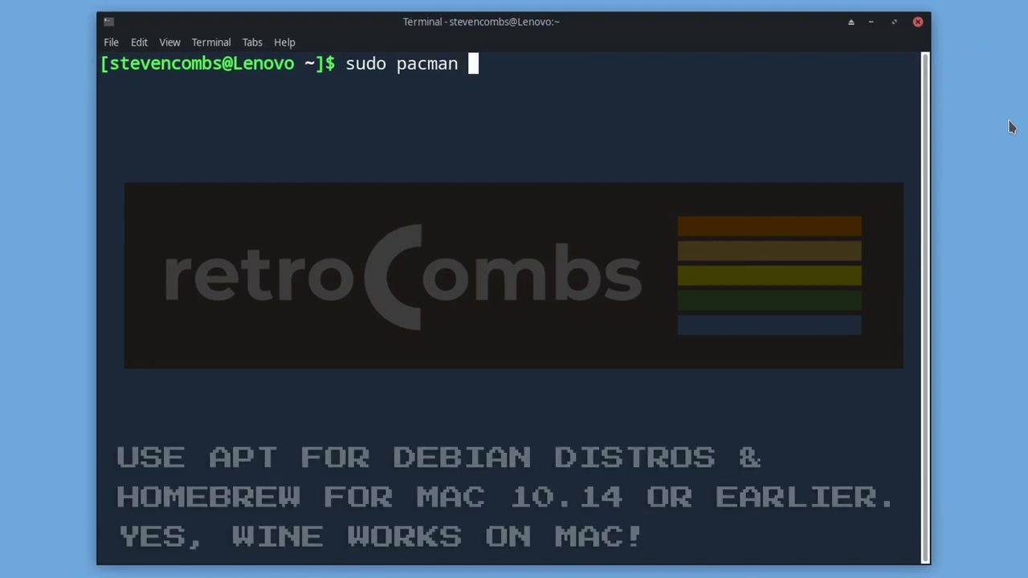
pyautogui.write('-Syu')
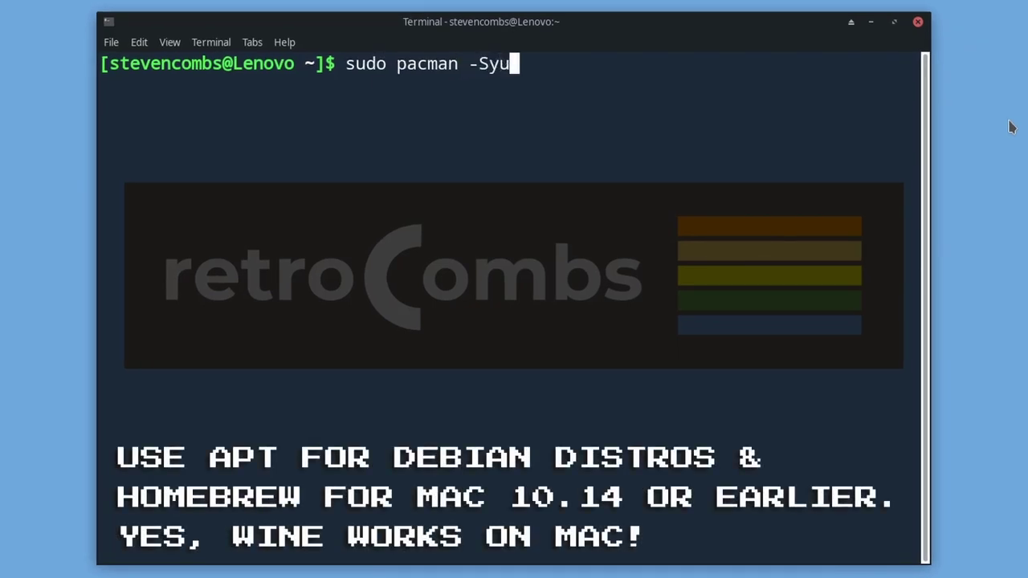
pyautogui.press('Return')
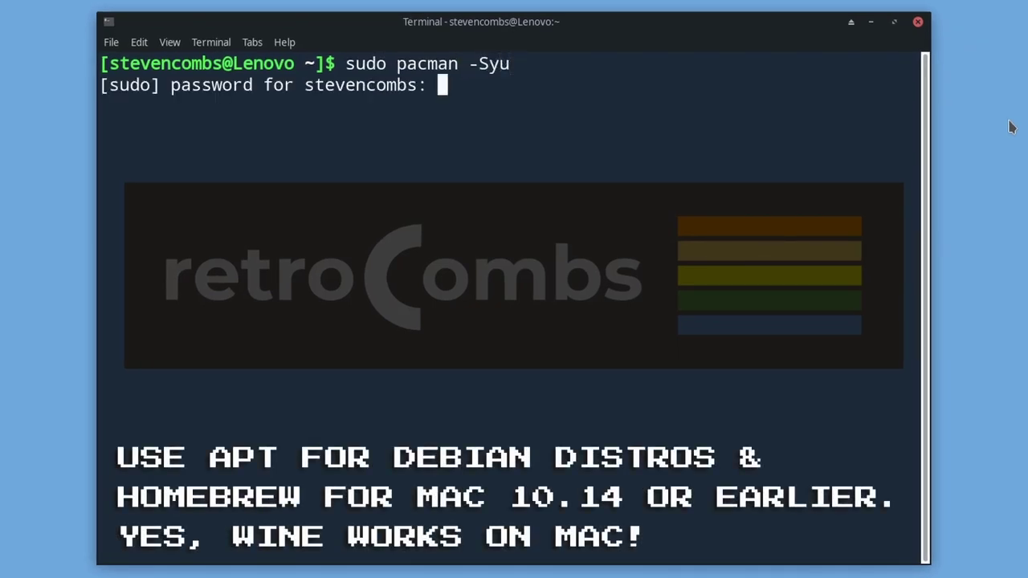
pyautogui.press('Return')
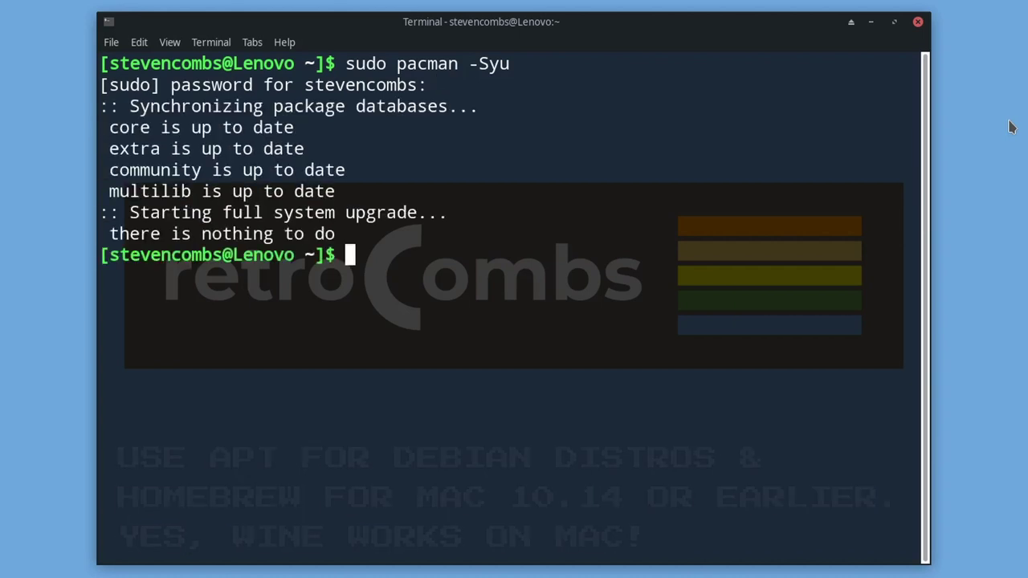
pyautogui.write('sudo pacman -S')
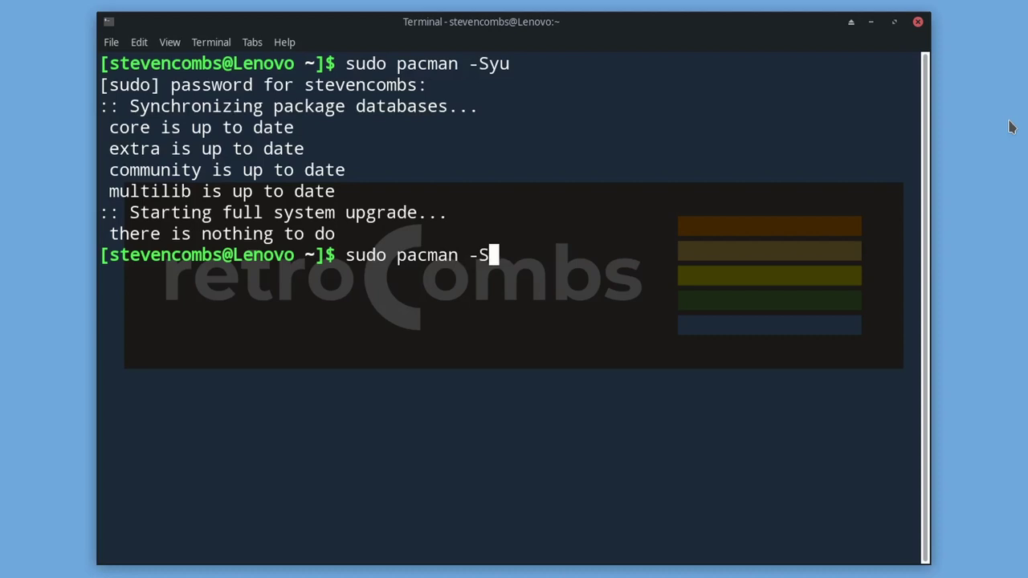
pyautogui.write(' wine wine-mono wine-')
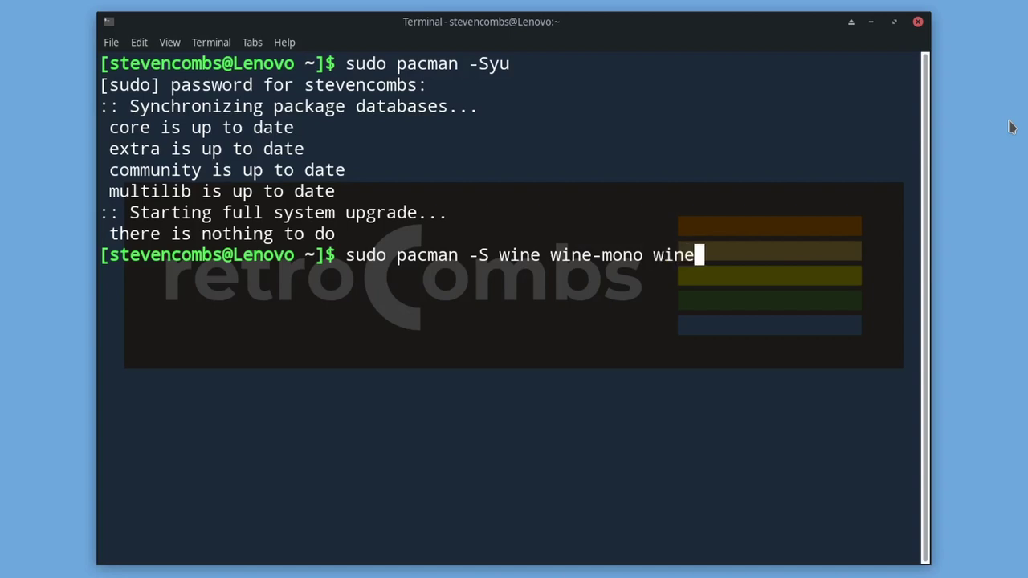
pyautogui.write('gecko')
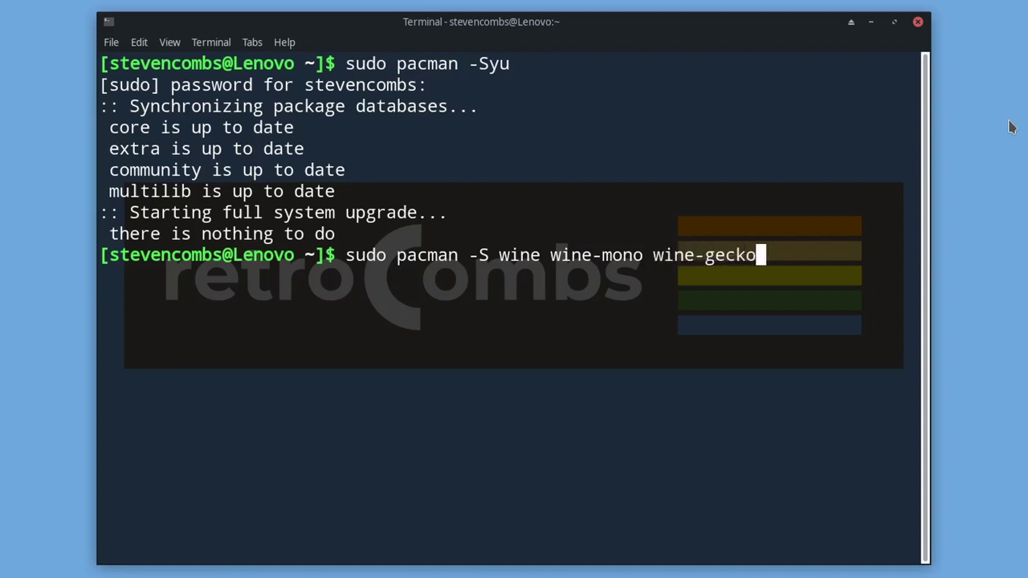
pyautogui.write(' playon')
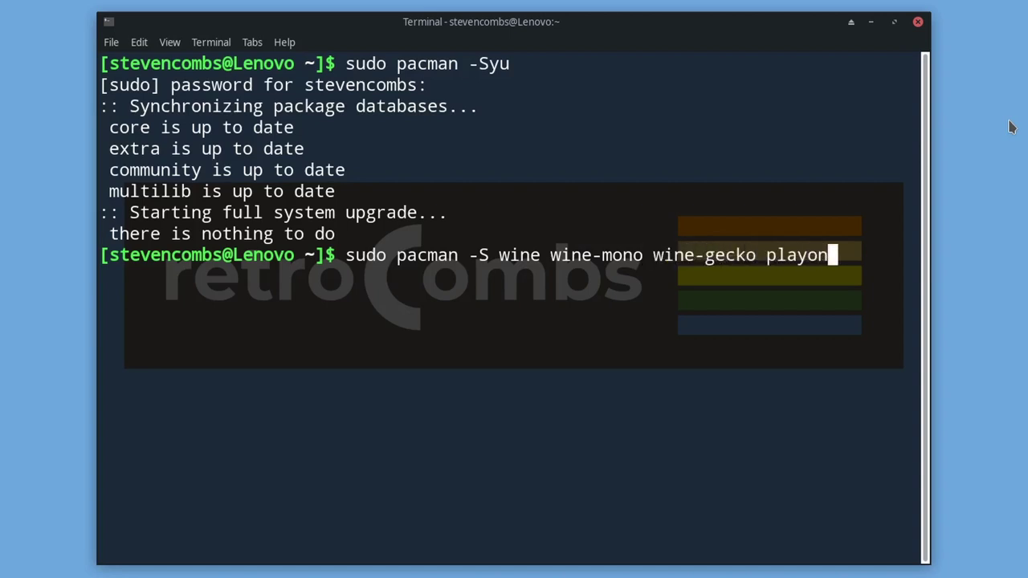
pyautogui.write('linux')
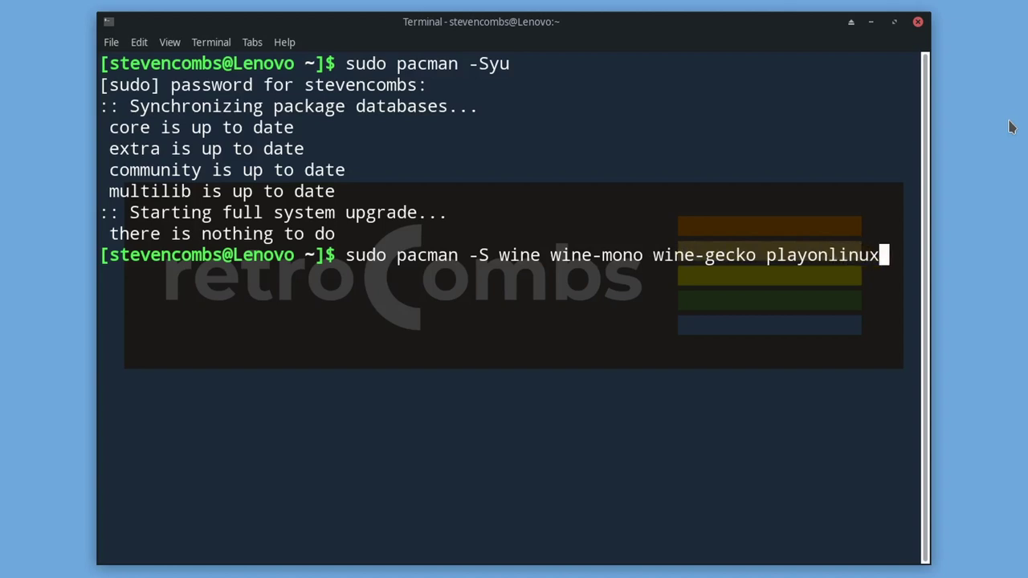
pyautogui.press('Left')
pyautogui.press('Left')
pyautogui.press('Left')
pyautogui.press('Left')
pyautogui.press('Left')
pyautogui.press('Left')
pyautogui.press('Right')
pyautogui.press('Right')
pyautogui.press('Right')
pyautogui.press('Right')
pyautogui.press('Right')
pyautogui.press('Right')
pyautogui.press('Return')
pyautogui.write('y')
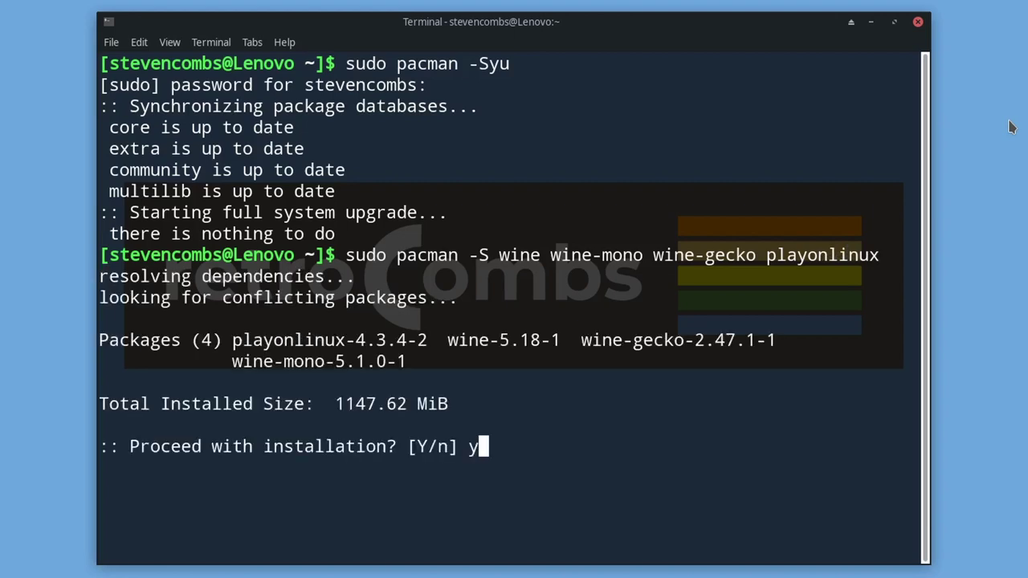
pyautogui.press('Return')
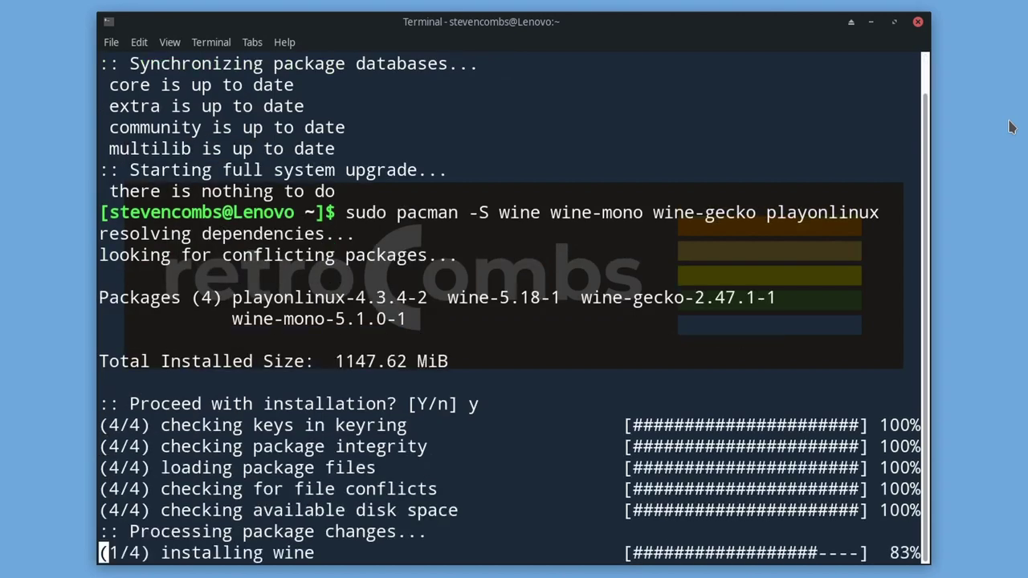
pyautogui.hotkey('ctrl', 'space')
pyautogui.write('https://')
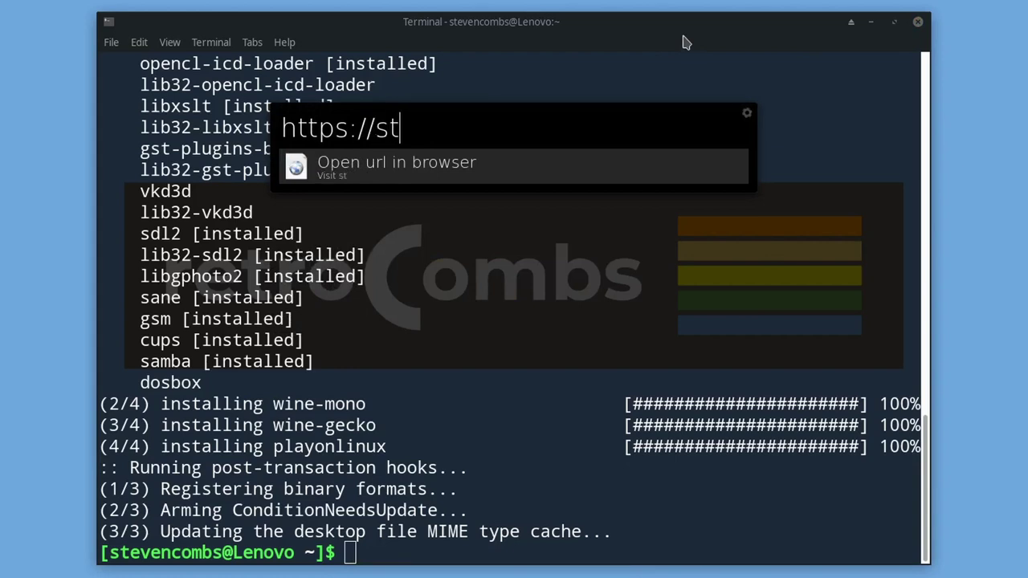
pyautogui.write('style64.org/dirmaster')
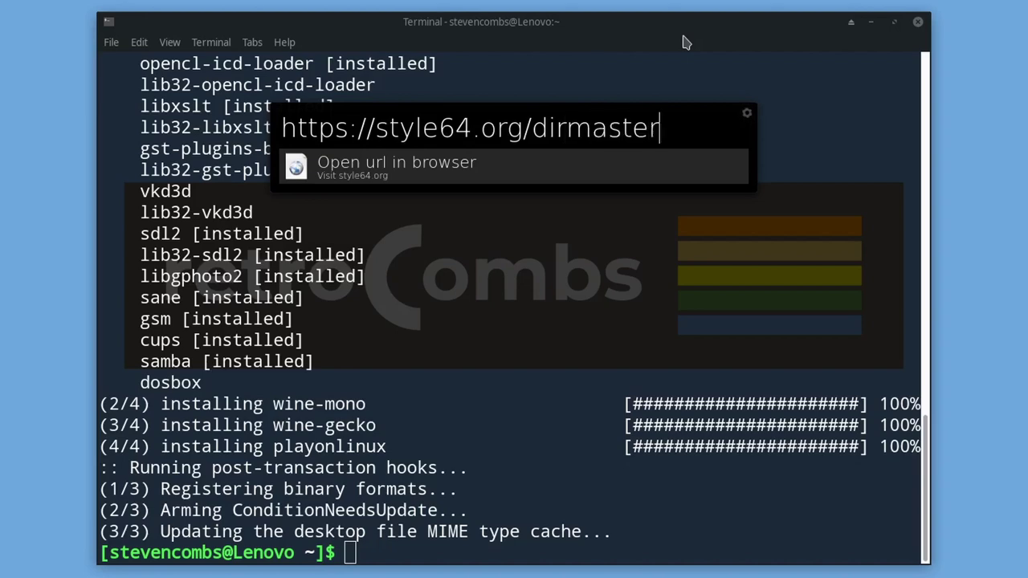
# Step: Open style64.org/dirmaster in Chrome, browse the Projects page, and return to the DirMaster page
pyautogui.press('Return')
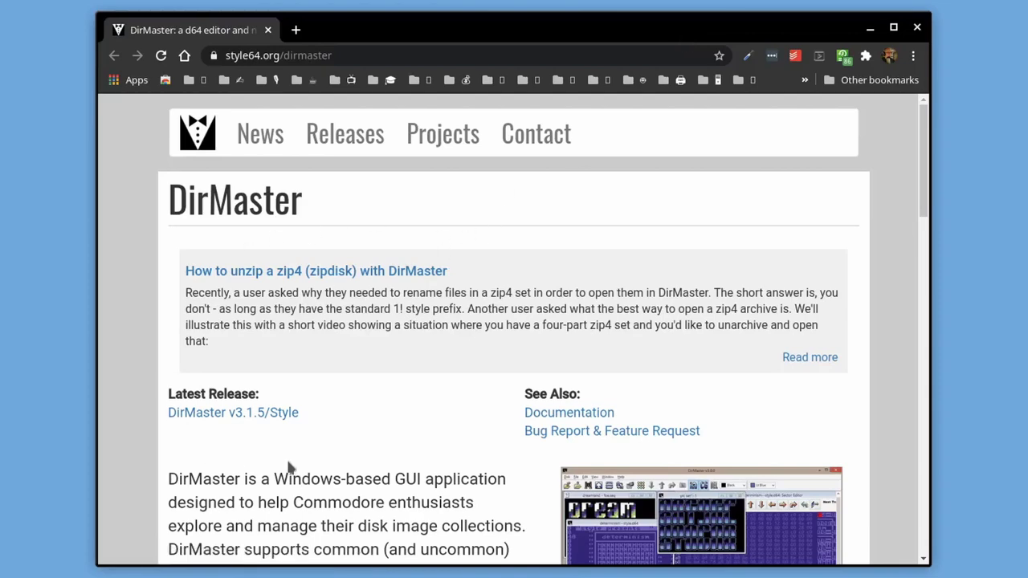
pyautogui.scroll(-3, 332, 419)
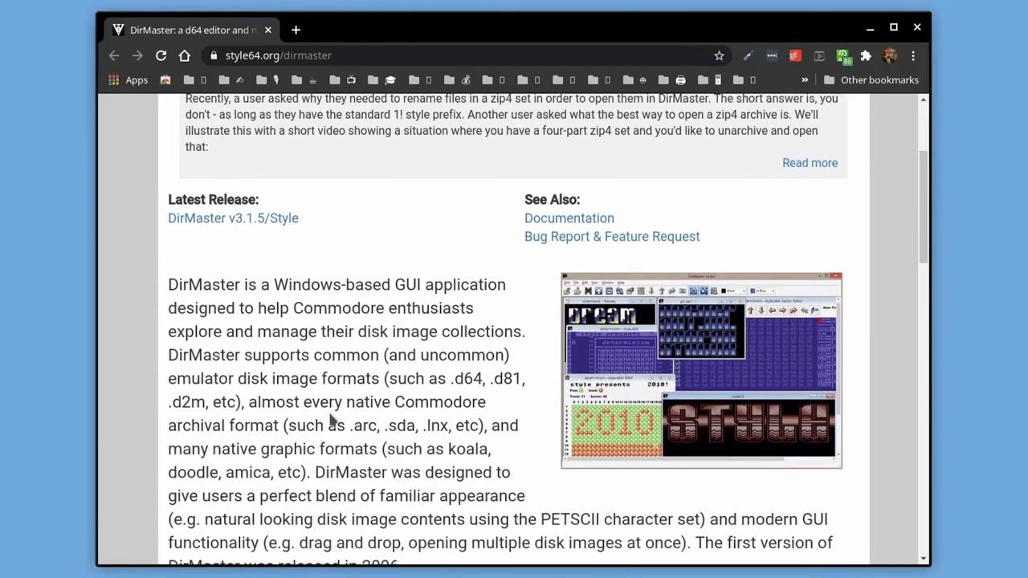
pyautogui.scroll(3, 332, 423)
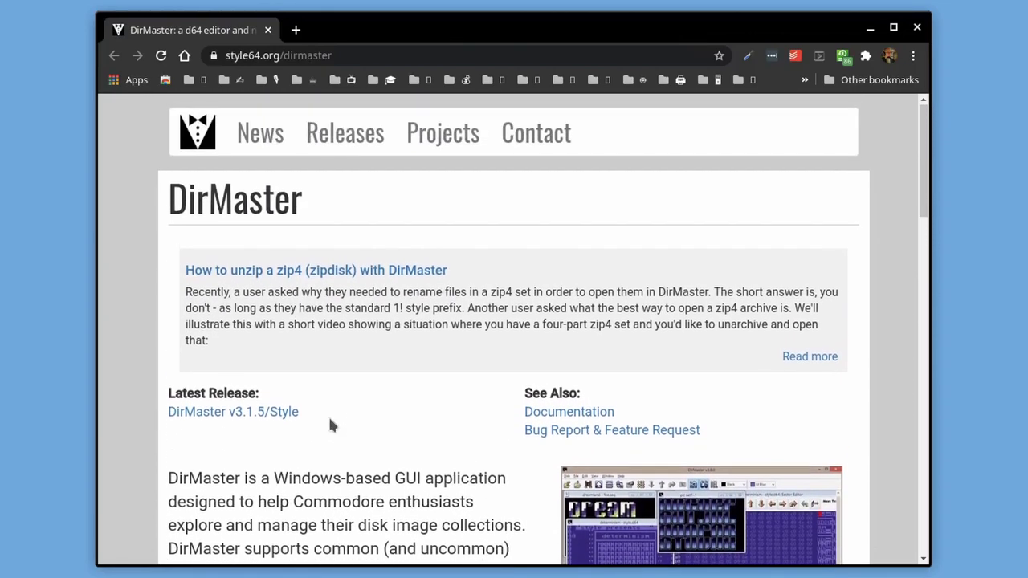
pyautogui.click(432, 145)
pyautogui.scroll(-3, 420, 342)
pyautogui.scroll(-7, 420, 341)
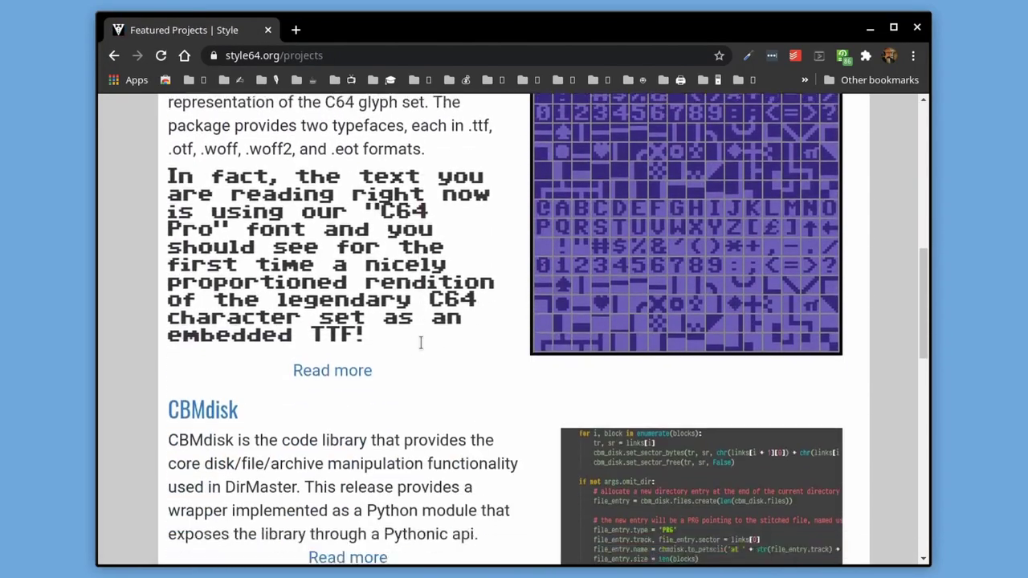
pyautogui.scroll(8, 420, 341)
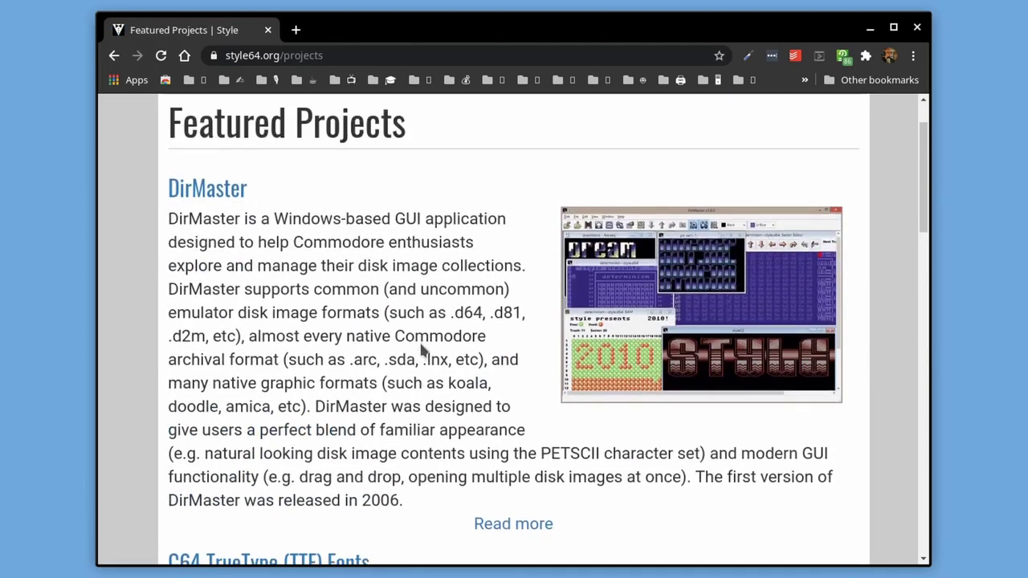
pyautogui.scroll(1, 420, 341)
pyautogui.click(223, 272)
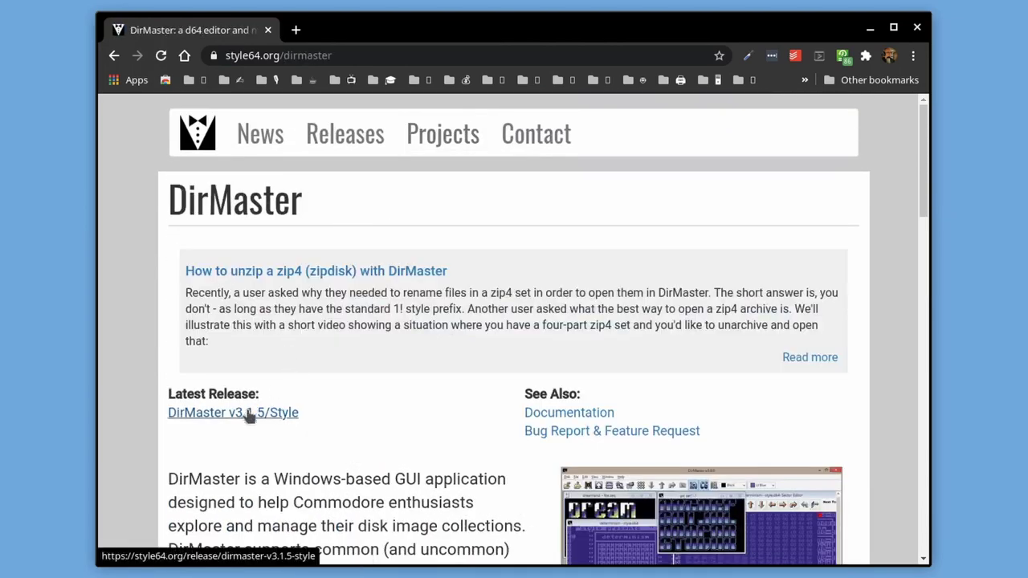
# Step: Download and save DirMaster_v3.1.5-STYLE.zip from the v3.1.5/Style release page
pyautogui.click(248, 414)
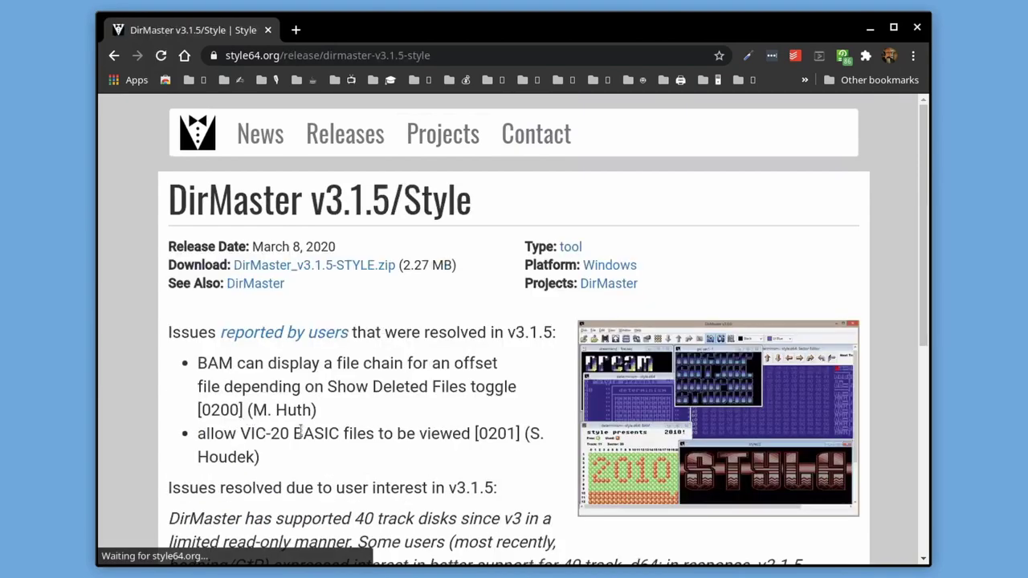
pyautogui.click(349, 265)
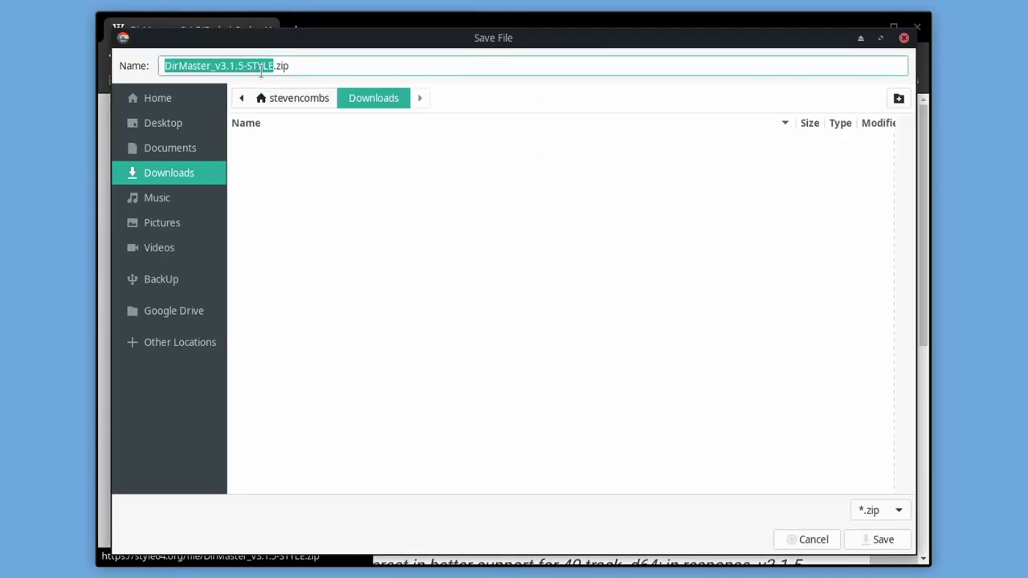
pyautogui.click(881, 539)
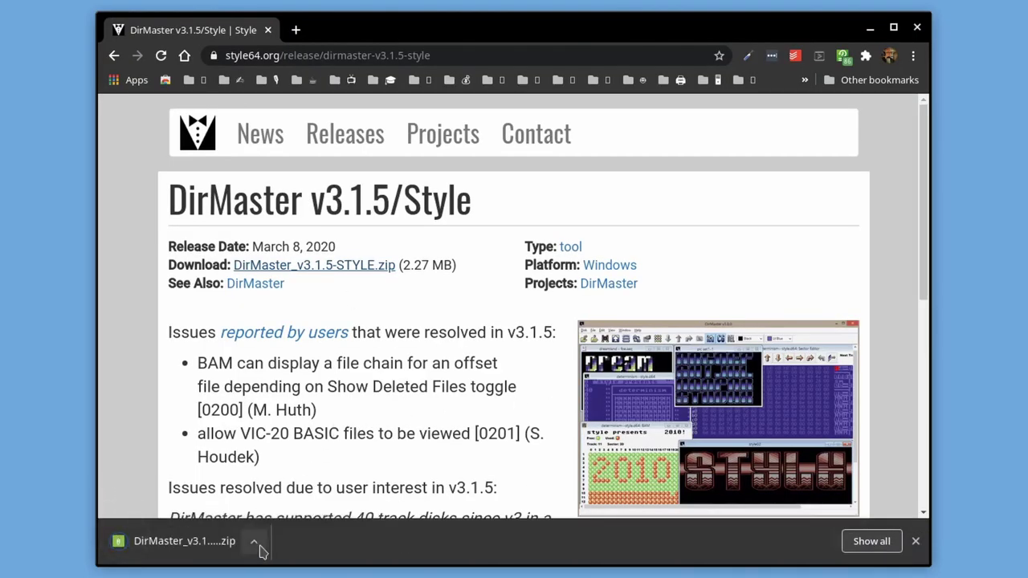
pyautogui.click(255, 545)
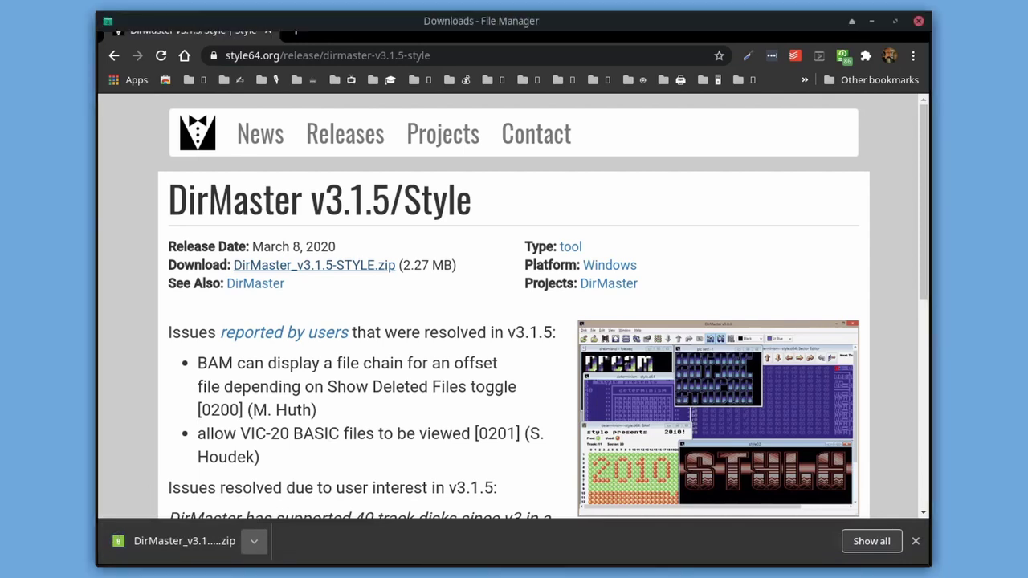
# Step: Extract DirMaster_v3.1.5-STYLE.zip in Downloads with Extract Here and open the extracted folder
pyautogui.click(279, 566)
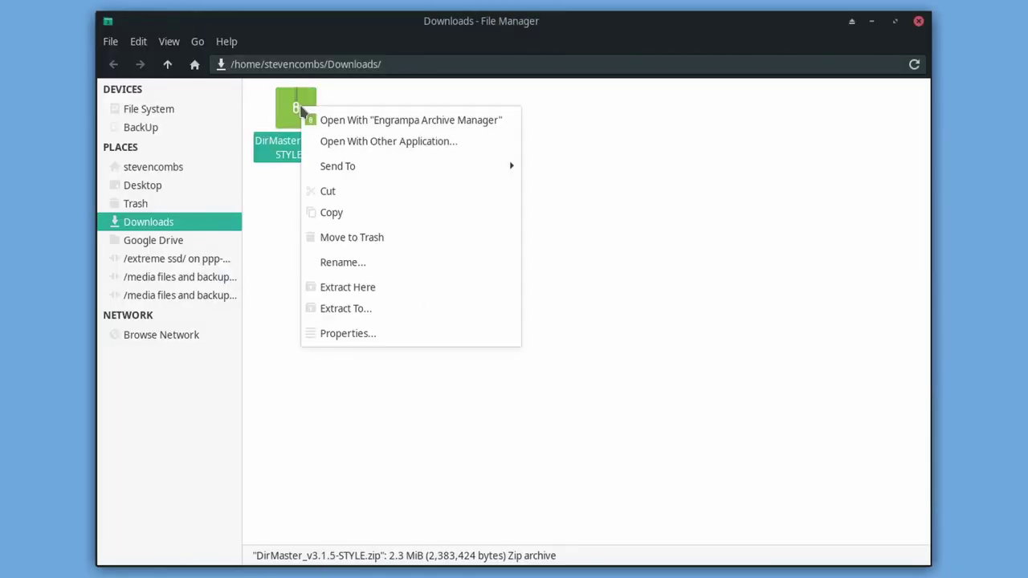
pyautogui.rightClick(300, 106)
pyautogui.click(345, 287)
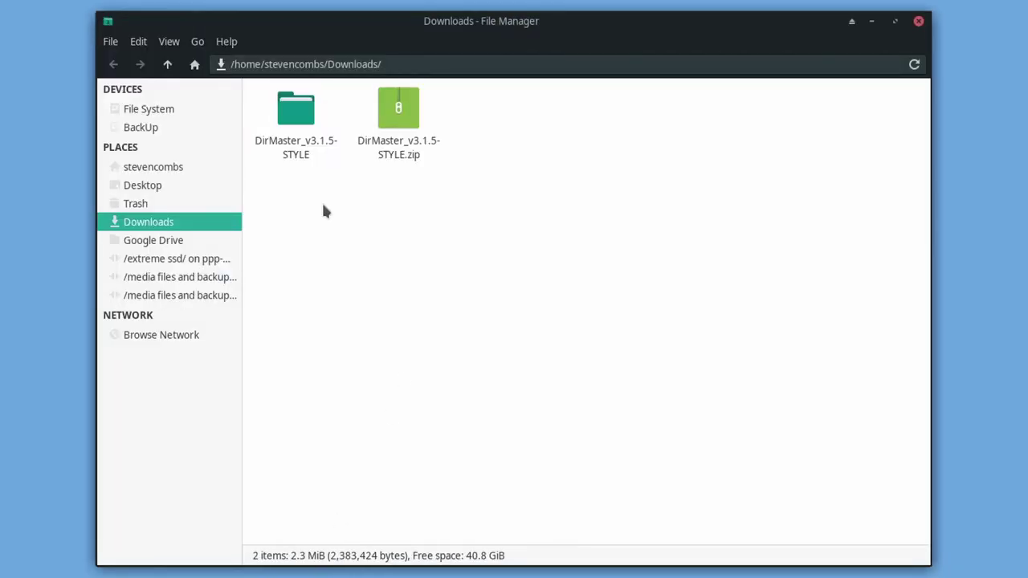
pyautogui.doubleClick(300, 110)
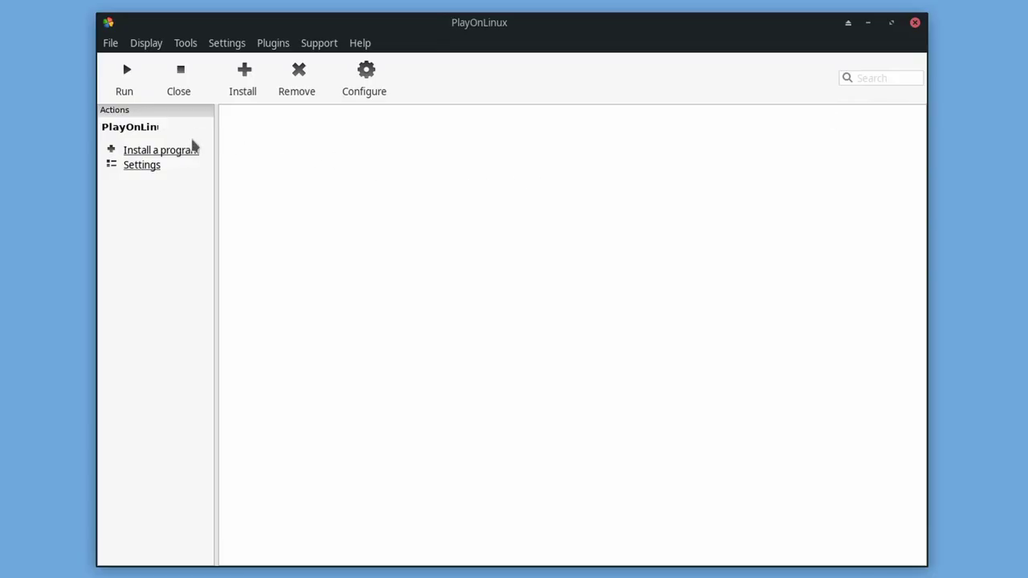
# Step: Start a non-listed program install and create a new 64-bit virtual drive named Commodore
pyautogui.click(247, 71)
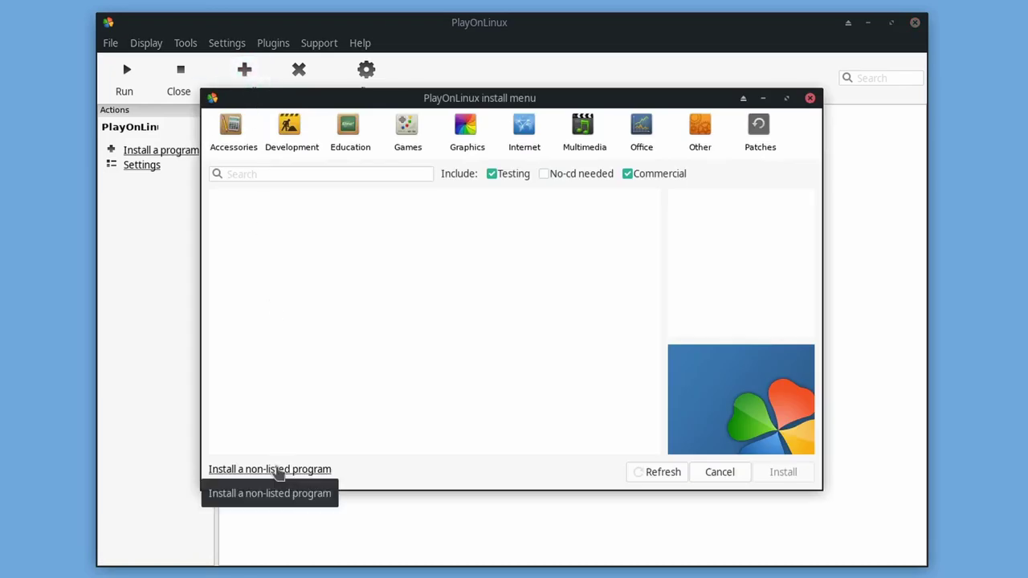
pyautogui.click(277, 470)
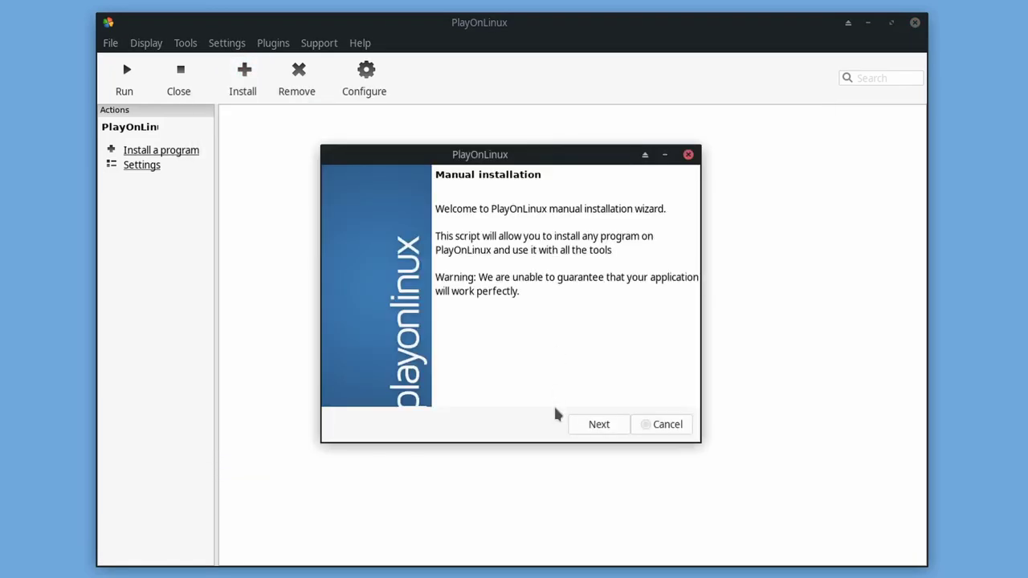
pyautogui.click(587, 429)
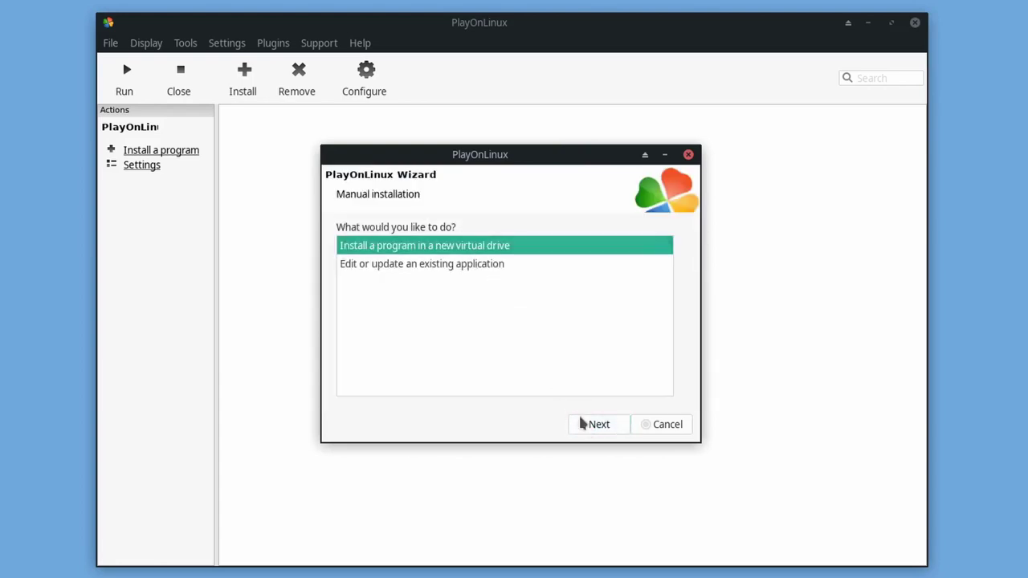
pyautogui.click(584, 425)
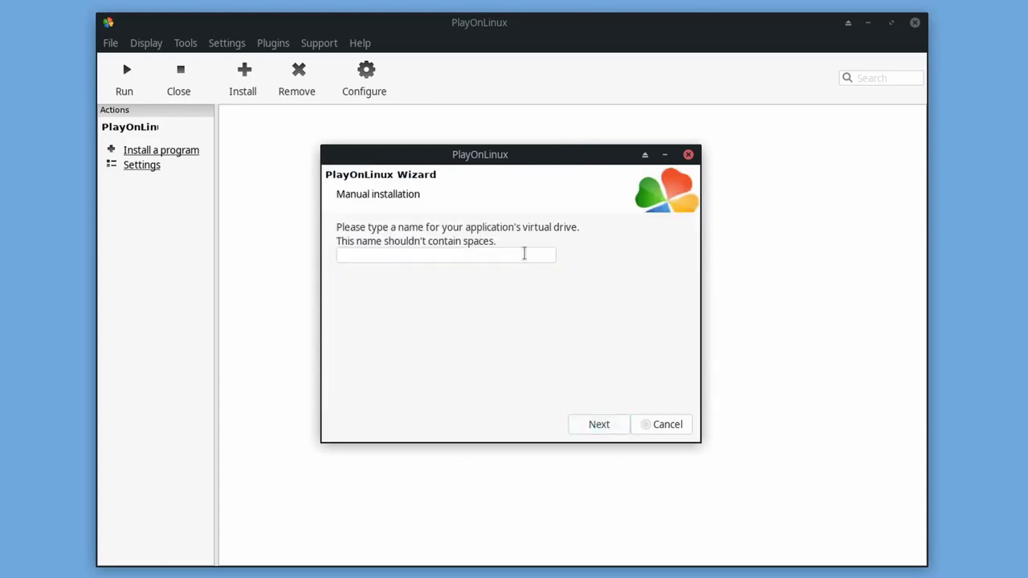
pyautogui.click(524, 253)
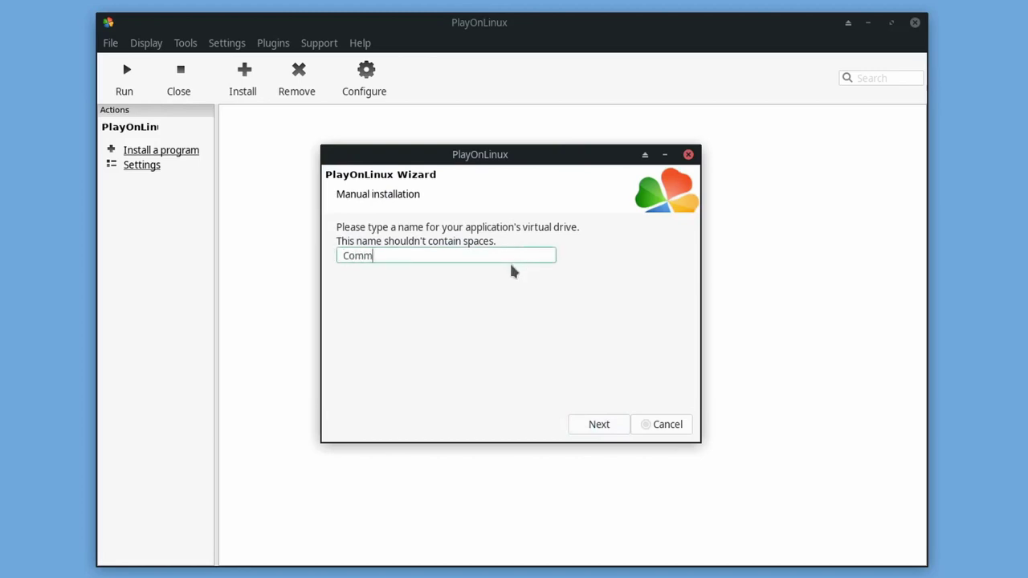
pyautogui.click(586, 424)
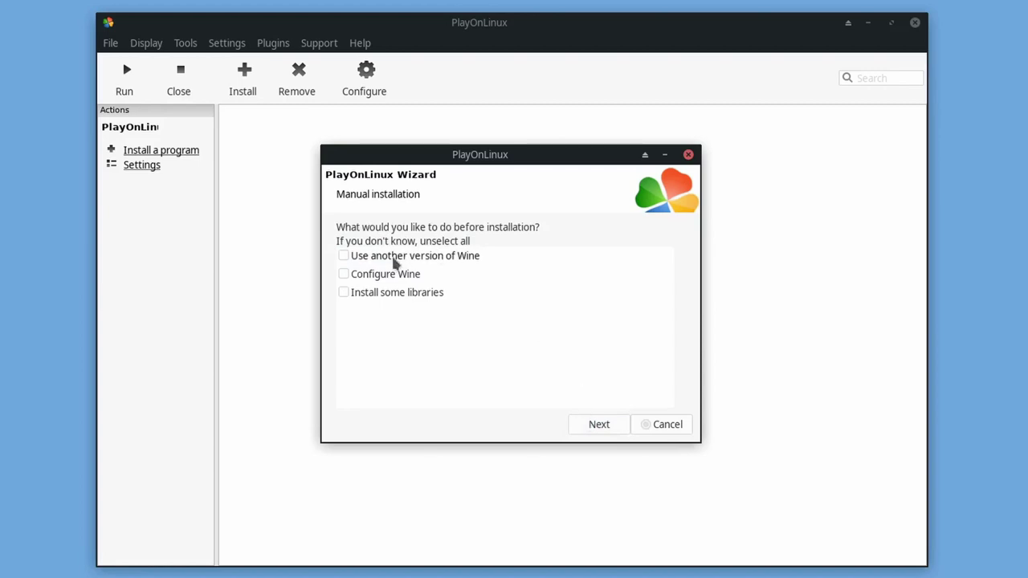
pyautogui.click(596, 425)
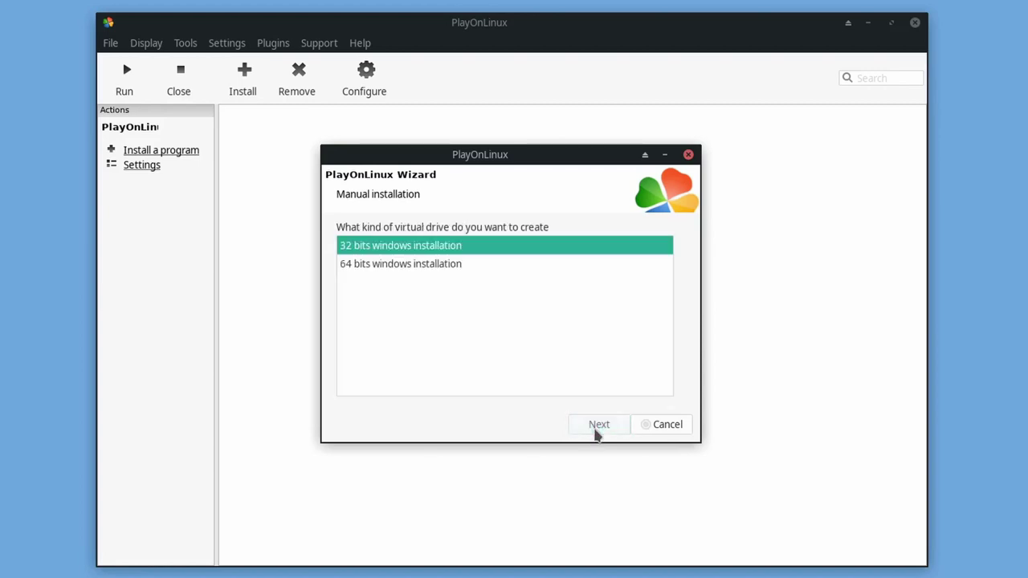
pyautogui.click(435, 266)
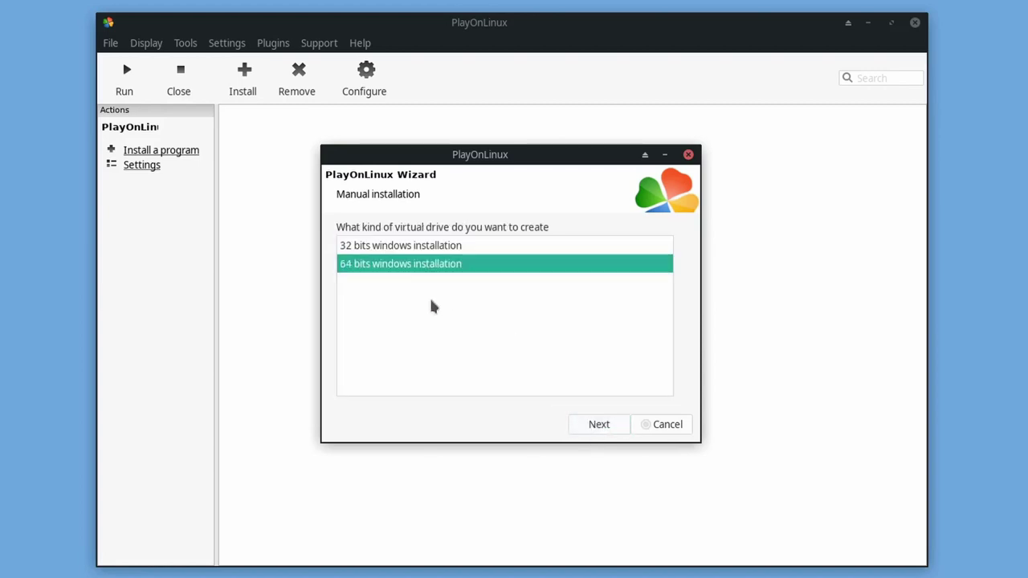
pyautogui.click(591, 426)
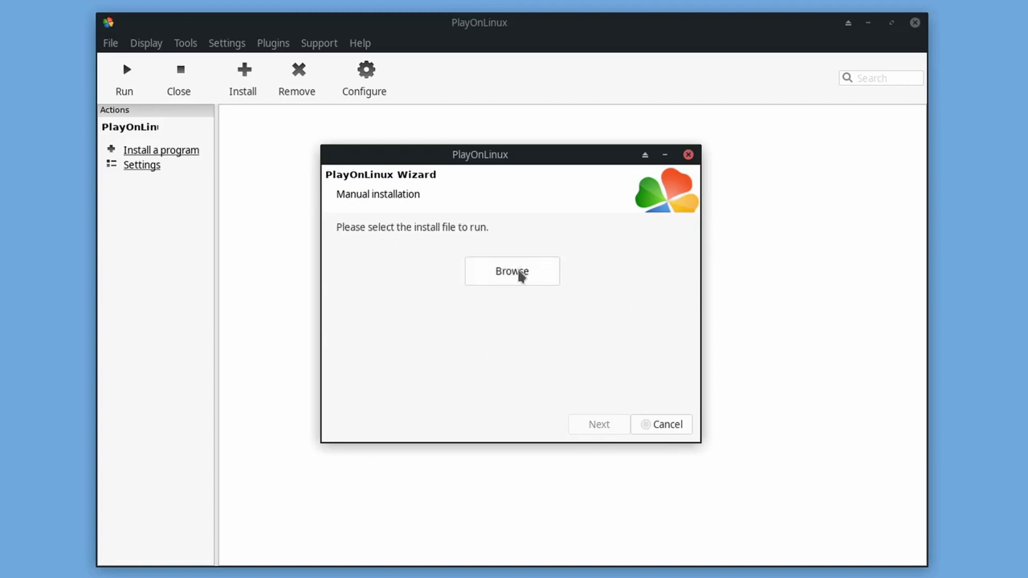
# Step: Choose DirMasterSetup.exe from Downloads/DirMaster_v3.1.5-STYLE as the install file
pyautogui.click(519, 275)
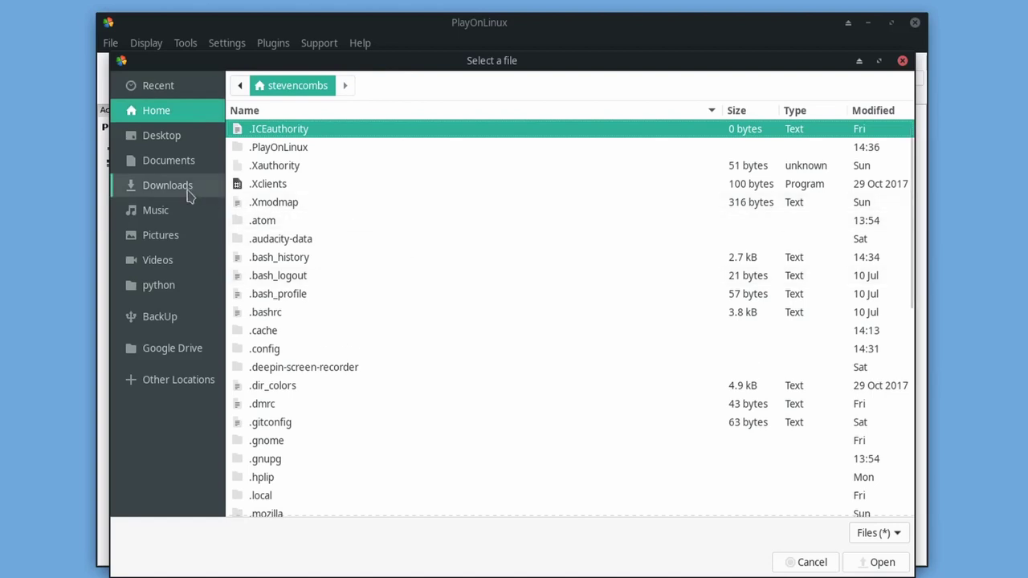
pyautogui.click(187, 193)
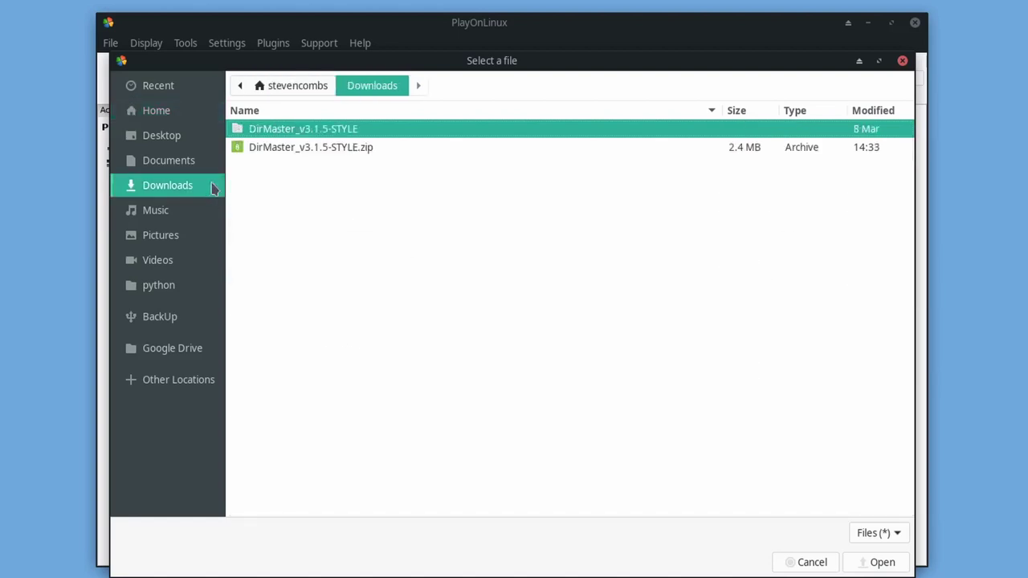
pyautogui.doubleClick(290, 130)
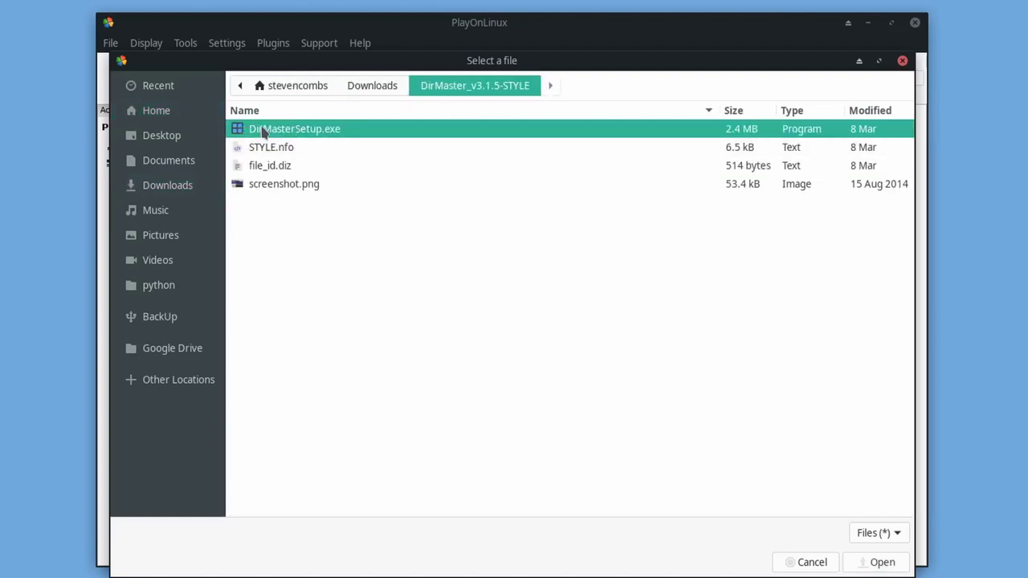
pyautogui.doubleClick(263, 130)
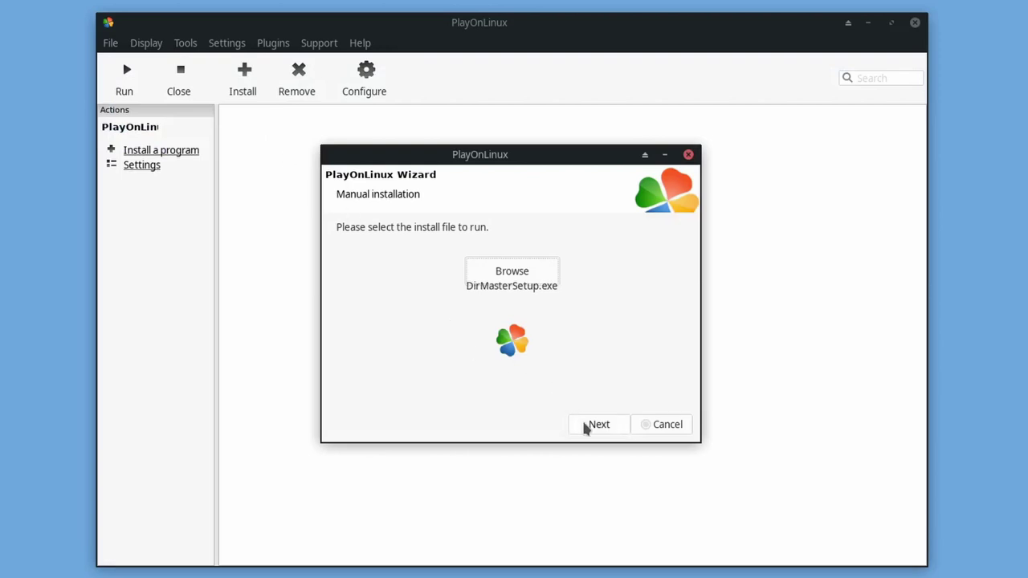
# Step: Run the DirMaster installer with the default location, start menu folder and tasks
pyautogui.click(585, 427)
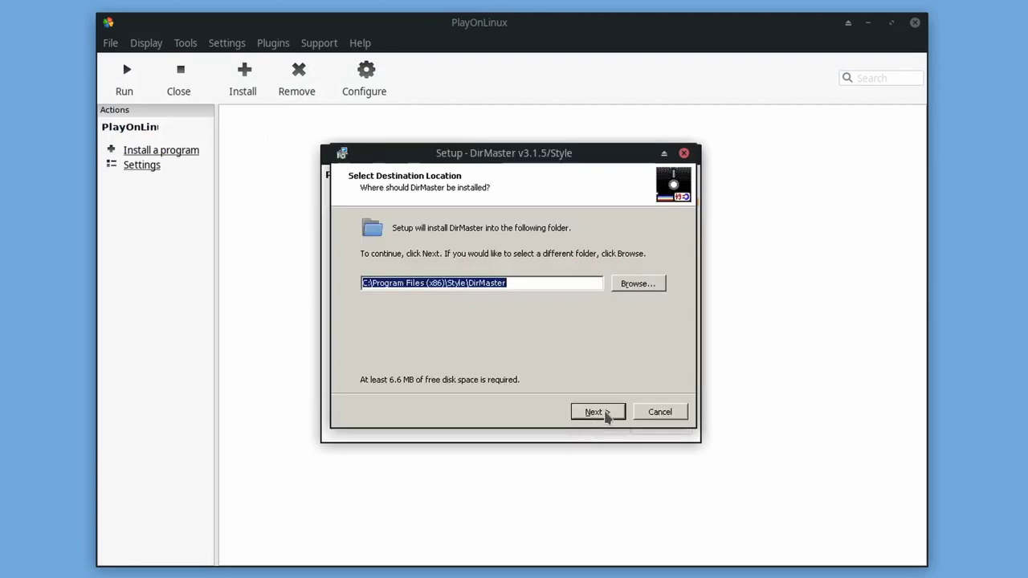
pyautogui.click(594, 412)
pyautogui.click(594, 412)
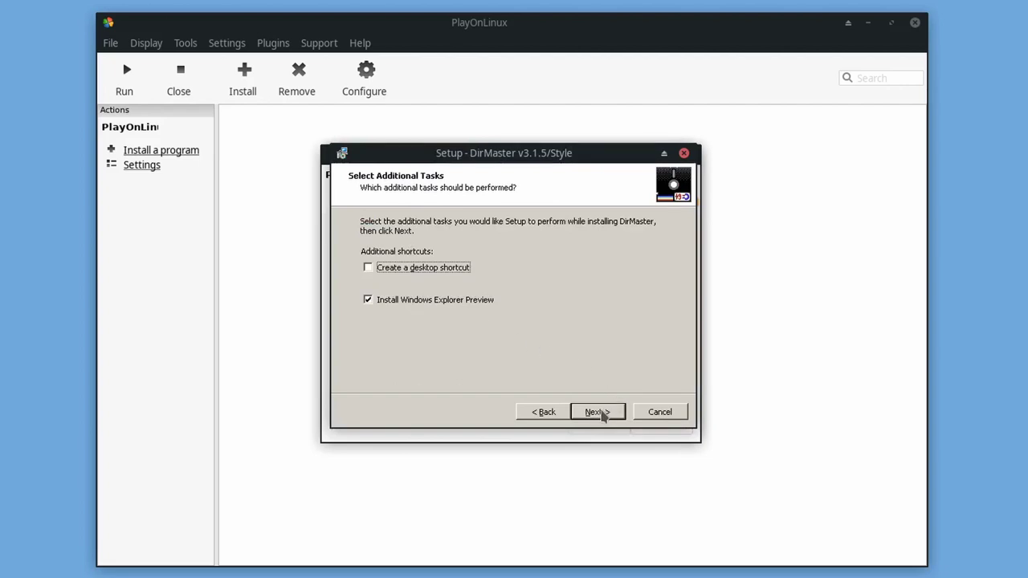
pyautogui.click(601, 413)
pyautogui.click(599, 412)
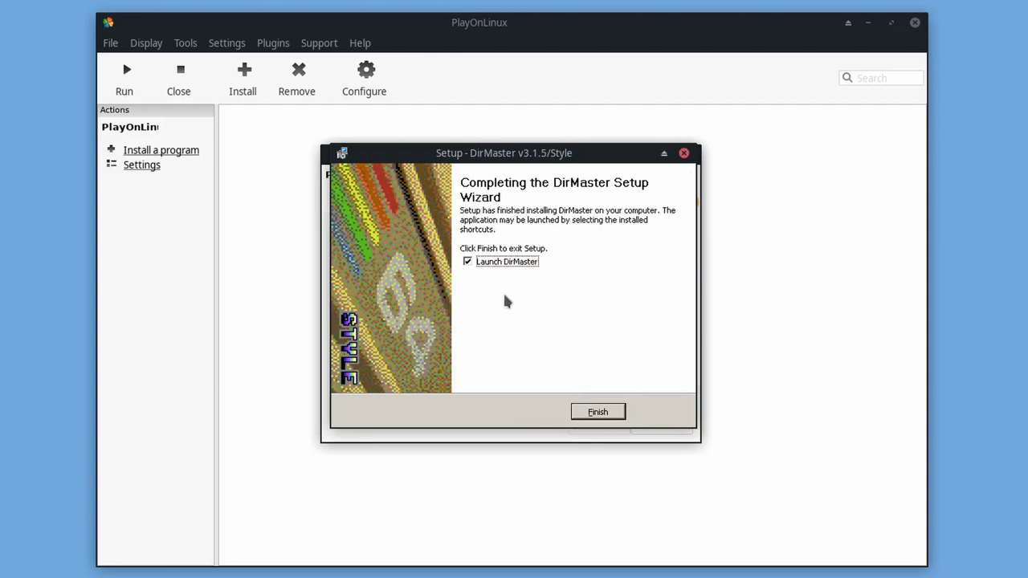
pyautogui.click(598, 412)
# Step: Create a DirMaster shortcut for DirMaster.exe, decline another shortcut, and finish the wizard
pyautogui.click(405, 287)
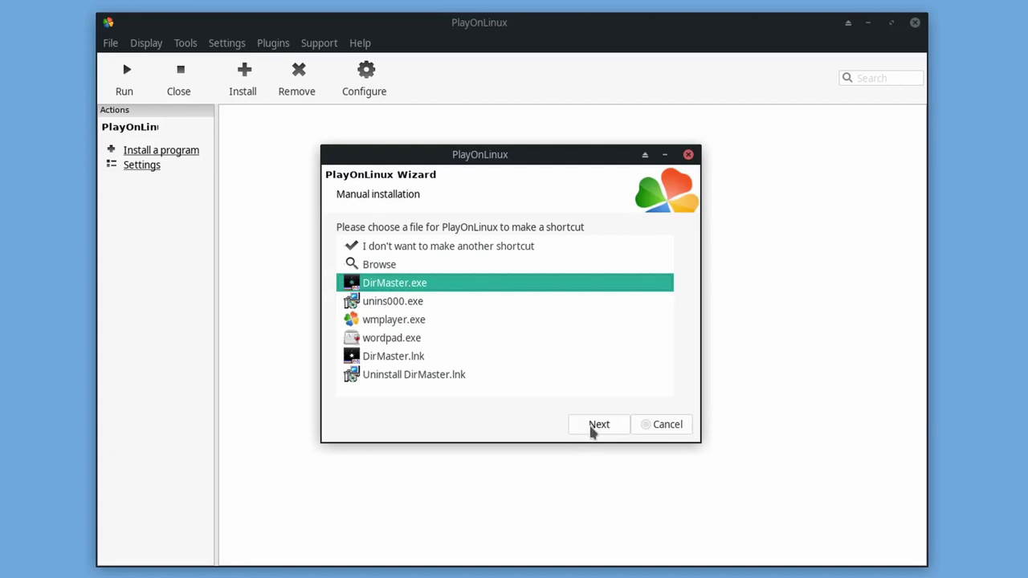
pyautogui.click(592, 430)
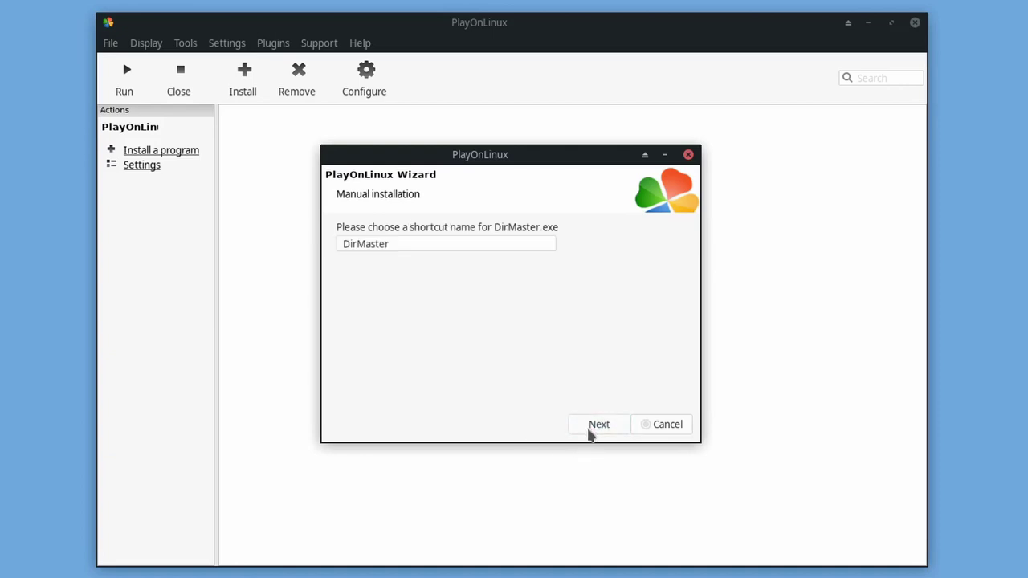
pyautogui.click(596, 426)
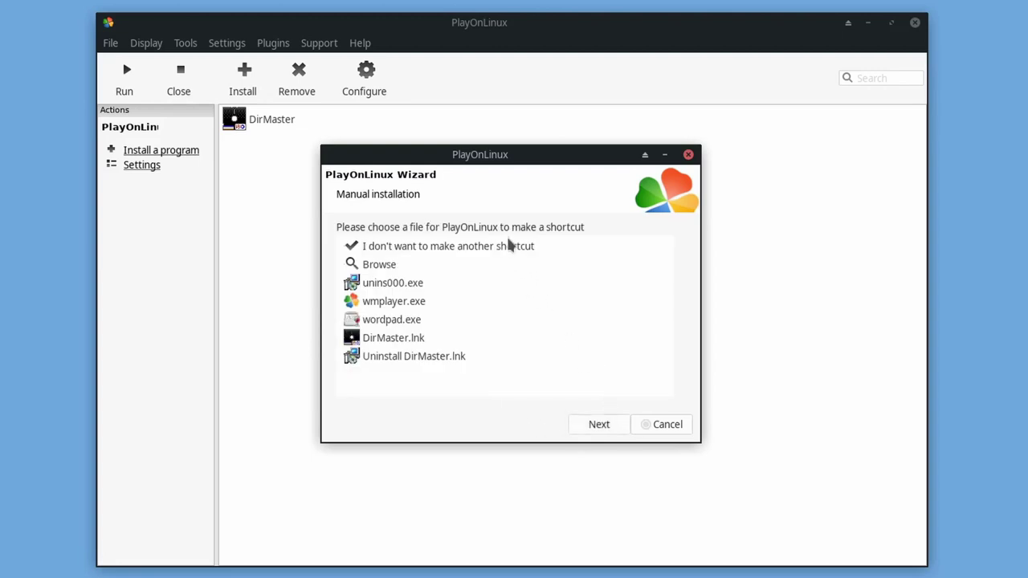
pyautogui.click(514, 251)
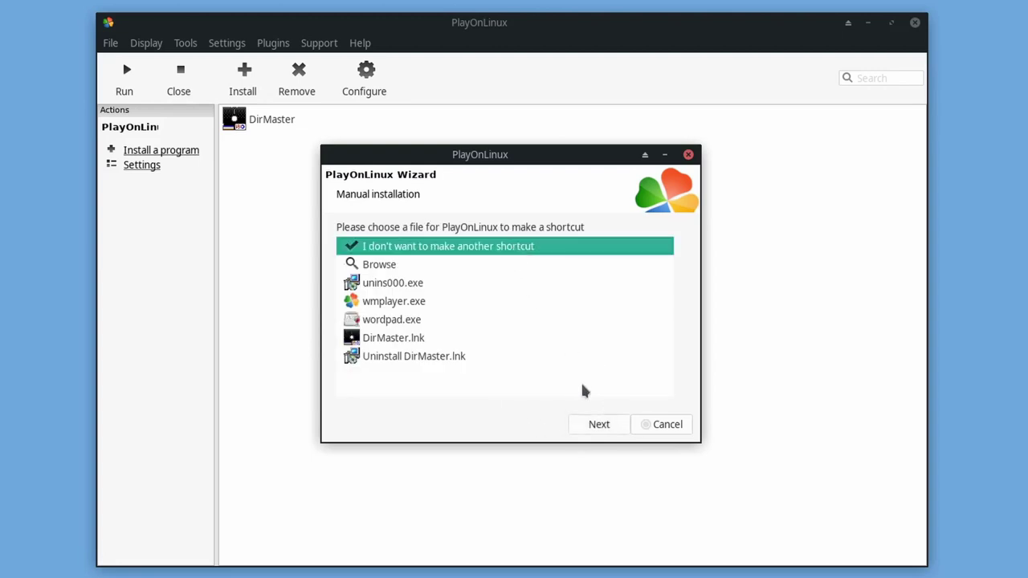
pyautogui.click(596, 426)
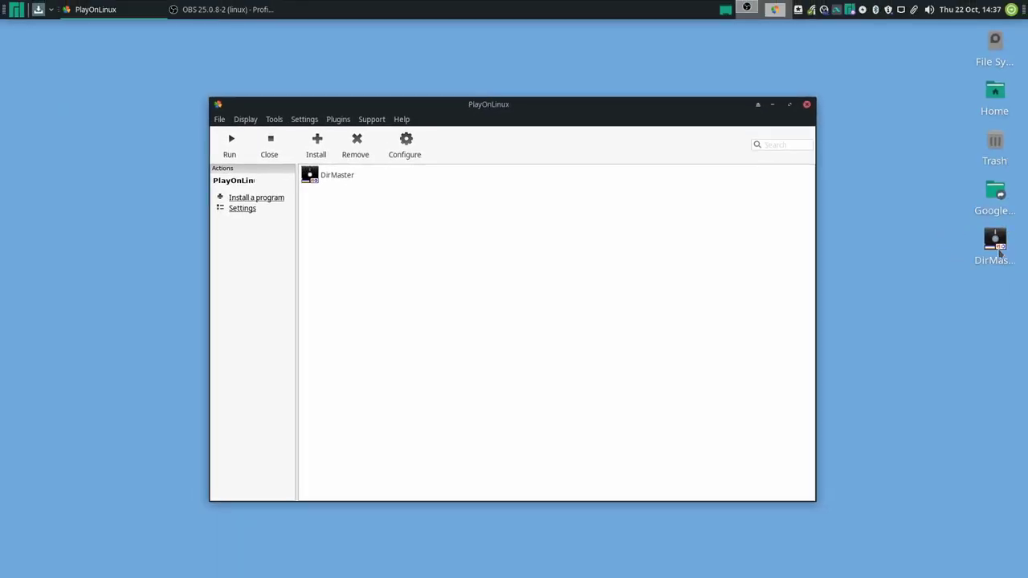
# Step: Launch DirMaster from the desktop and open plus4-users-manual.d81 from the Google Drive plus4 folder
pyautogui.doubleClick(995, 245)
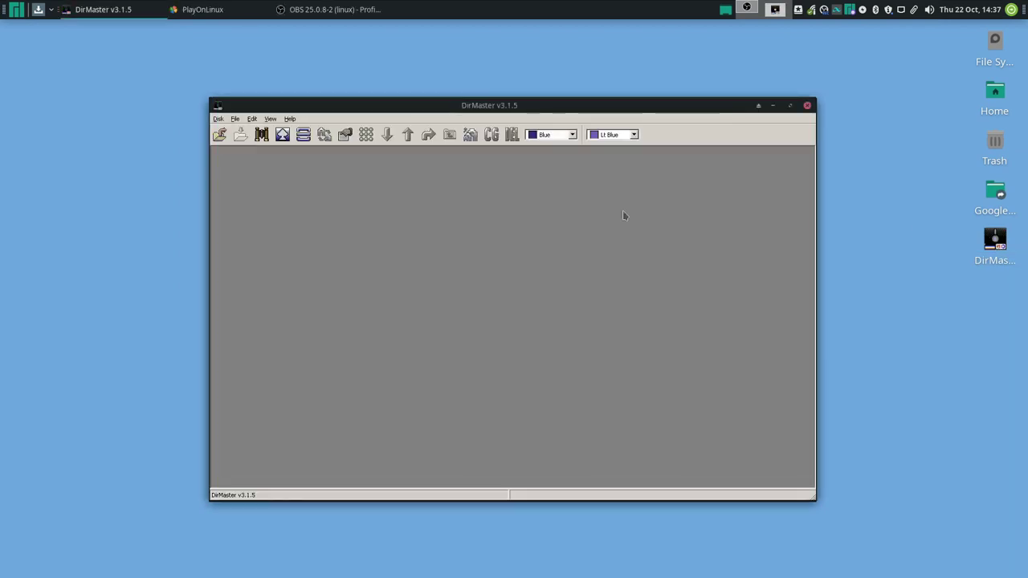
pyautogui.click(218, 119)
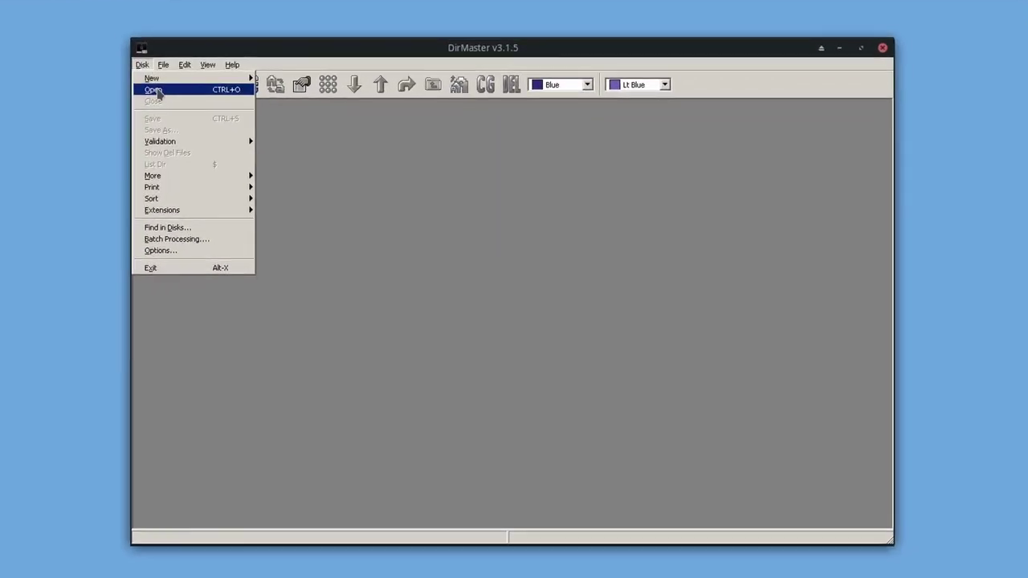
pyautogui.click(158, 92)
pyautogui.click(532, 144)
pyautogui.click(427, 296)
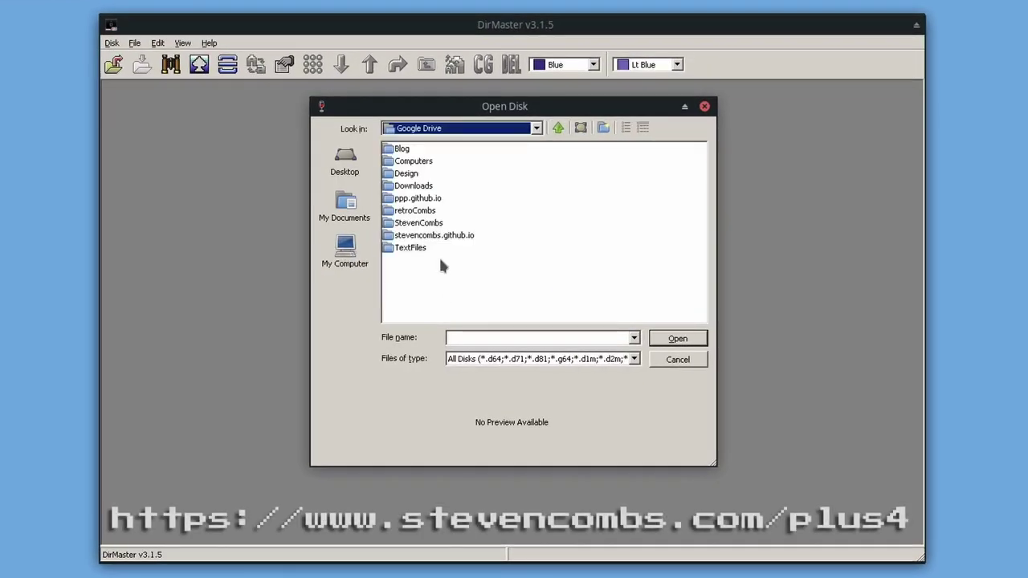
pyautogui.doubleClick(433, 241)
pyautogui.click(499, 196)
pyautogui.doubleClick(499, 187)
pyautogui.doubleClick(427, 174)
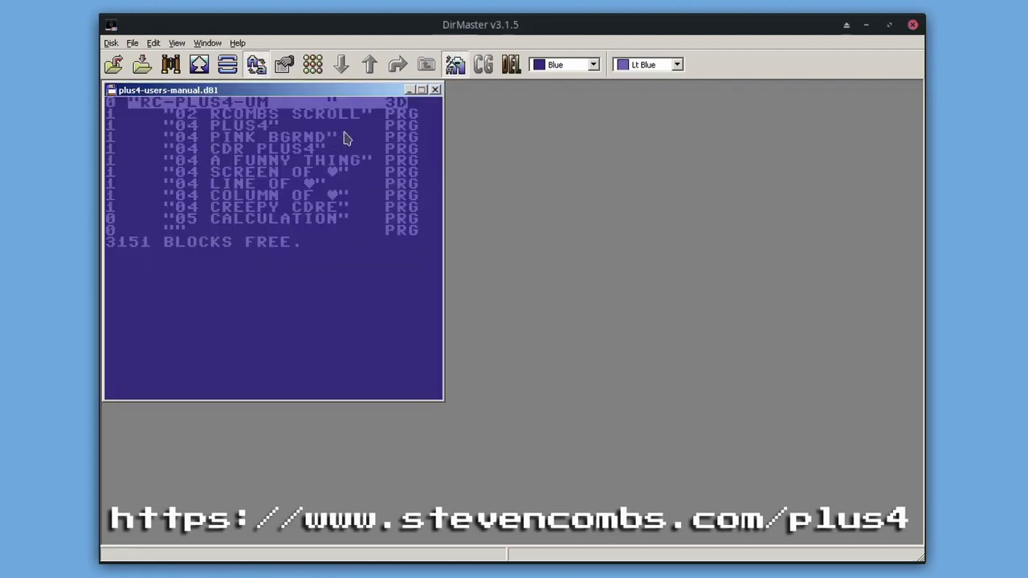
# Step: Show the disk's BAM map, moved to the right, and the PETSCII character set
pyautogui.click(312, 64)
pyautogui.moveTo(336, 109); pyautogui.dragTo(786, 97)
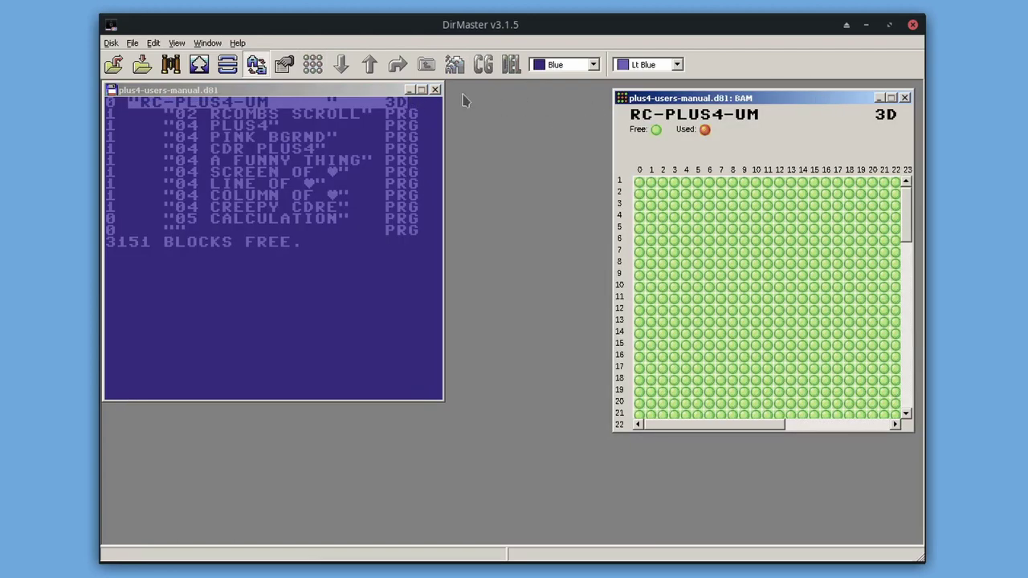
pyautogui.click(199, 65)
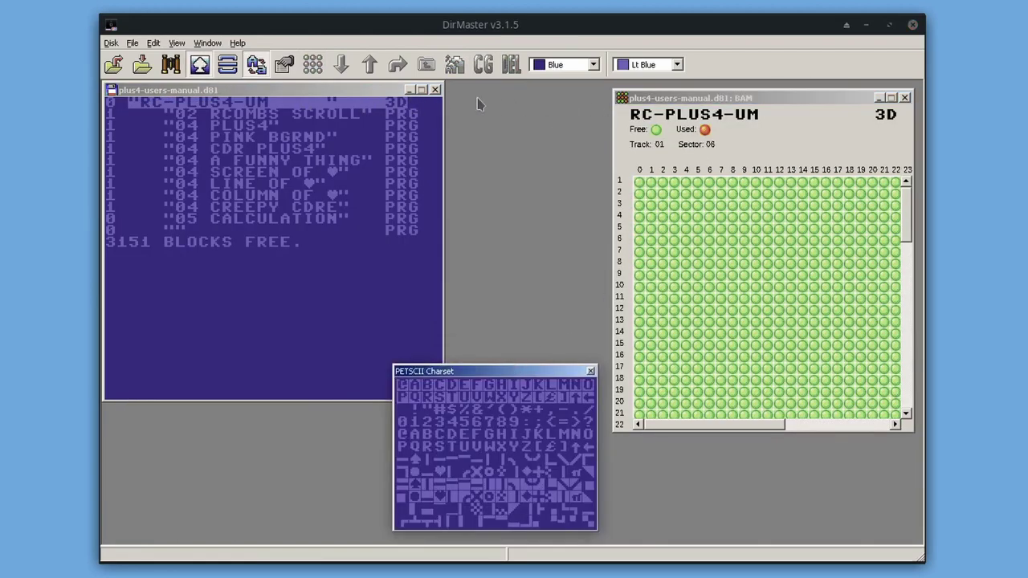
# Step: Create a new empty D64 disk, then view the 04 PLUS4 file's actions without changing anything
pyautogui.click(111, 42)
pyautogui.moveTo(178, 59)
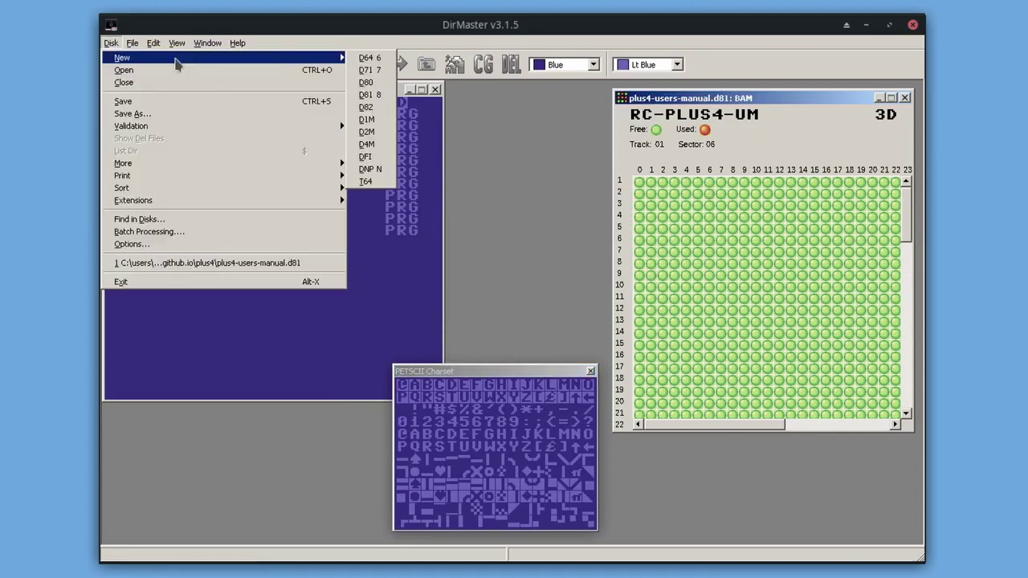
pyautogui.click(367, 58)
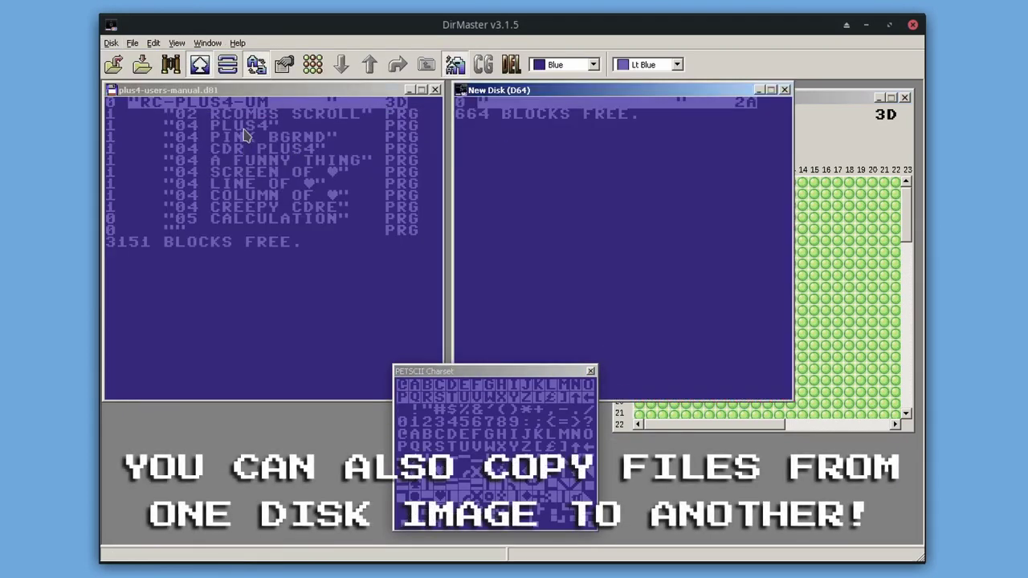
pyautogui.click(243, 127)
pyautogui.rightClick(244, 128)
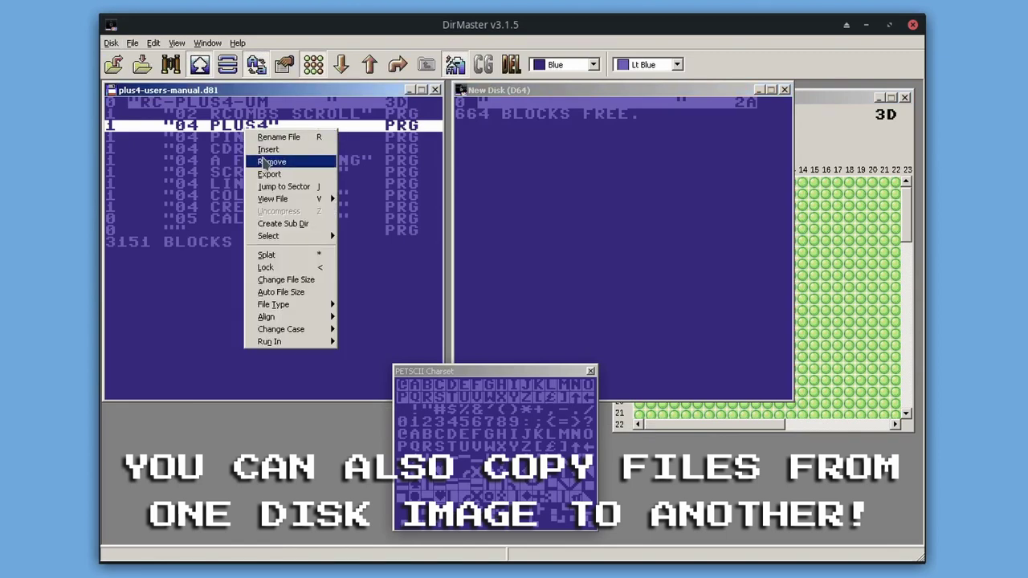
pyautogui.click(262, 495)
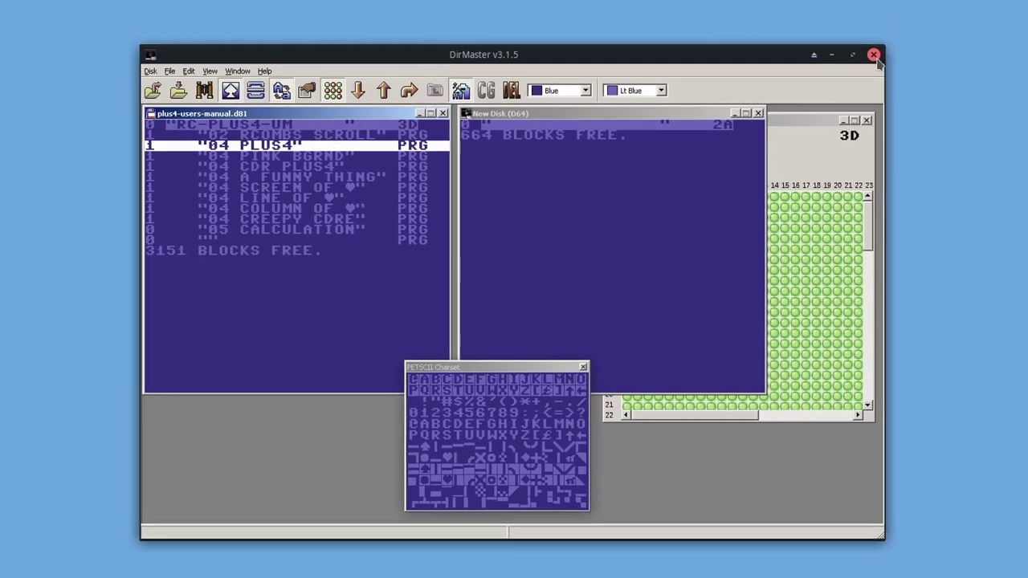
# Step: Close DirMaster and browse All Applications in the applications menu
pyautogui.click(888, 43)
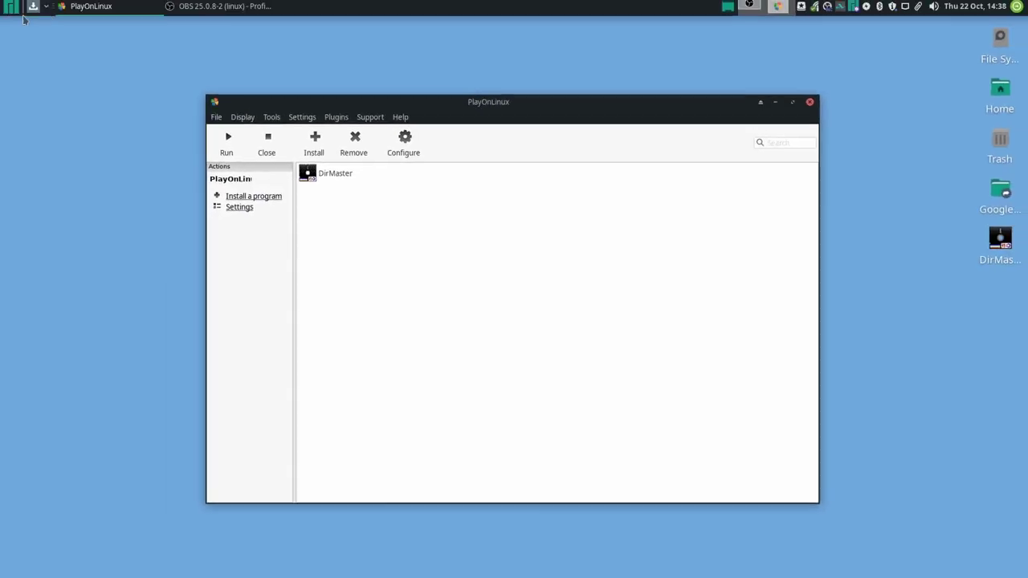
pyautogui.click(16, 9)
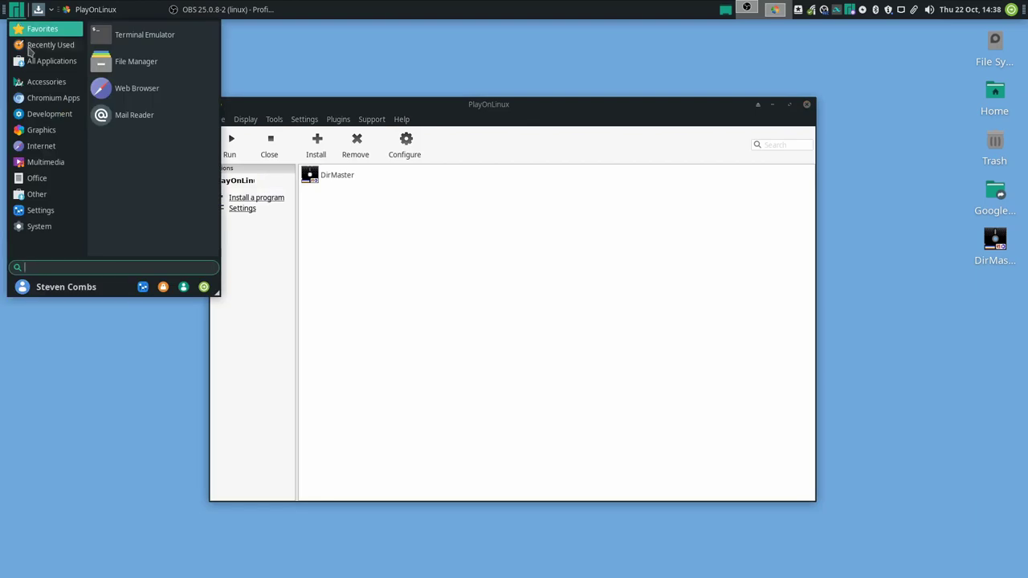
pyautogui.click(51, 61)
pyautogui.scroll(-5, 129, 144)
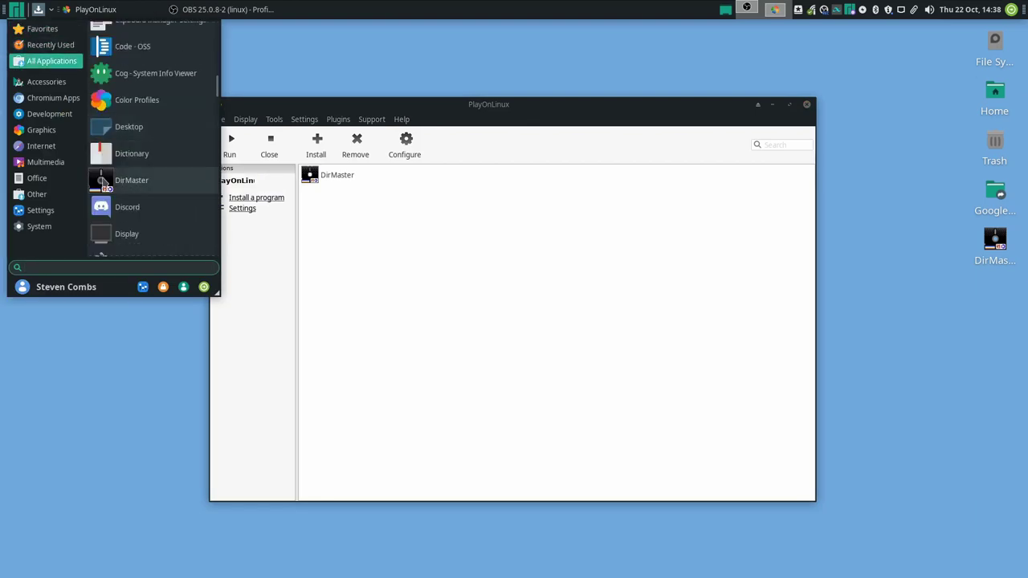
pyautogui.click(878, 241)
# Step: Check the DirMaster desktop shortcut's Launcher properties, then close the dialog
pyautogui.click(994, 239)
pyautogui.rightClick(994, 239)
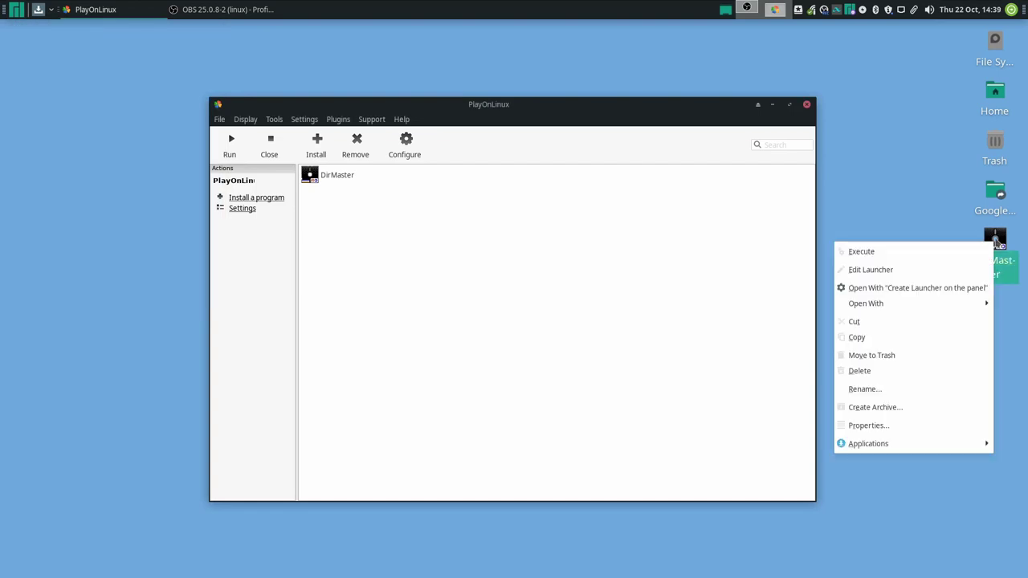
pyautogui.click(881, 425)
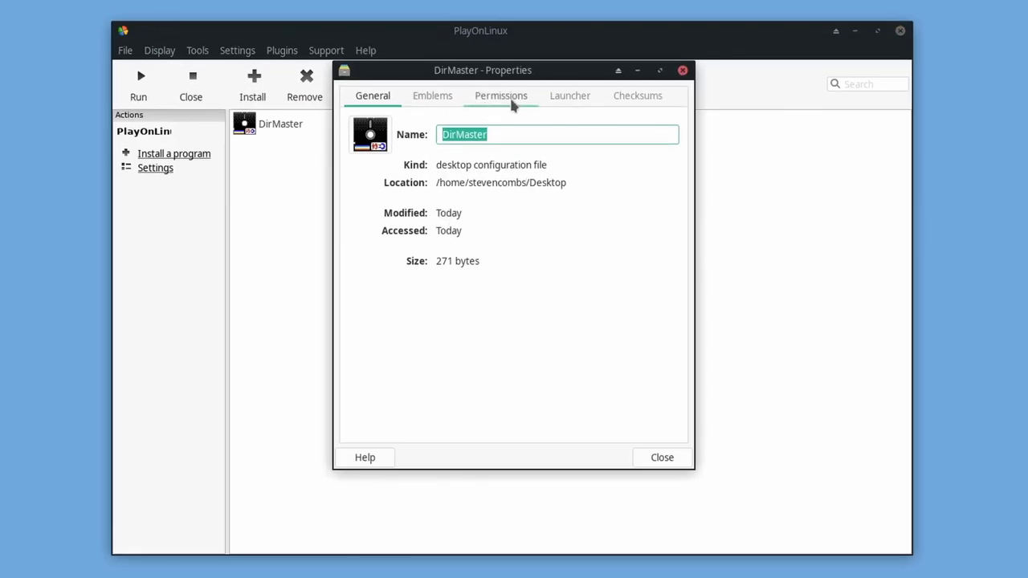
pyautogui.click(567, 101)
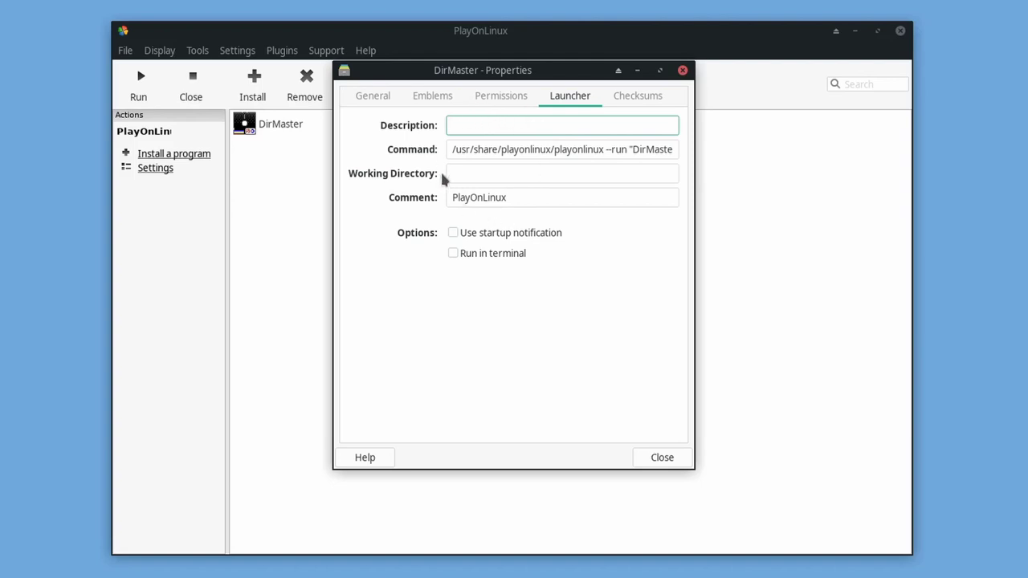
pyautogui.click(661, 457)
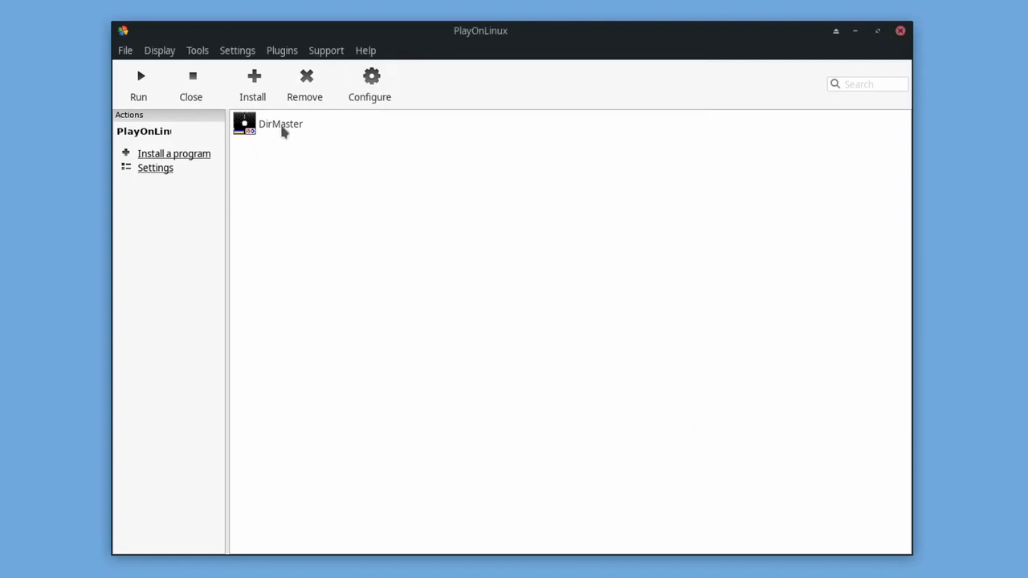
# Step: Review the Commodore drive and DirMaster entries in Configure, close it, then close PlayOnLinux
pyautogui.click(371, 83)
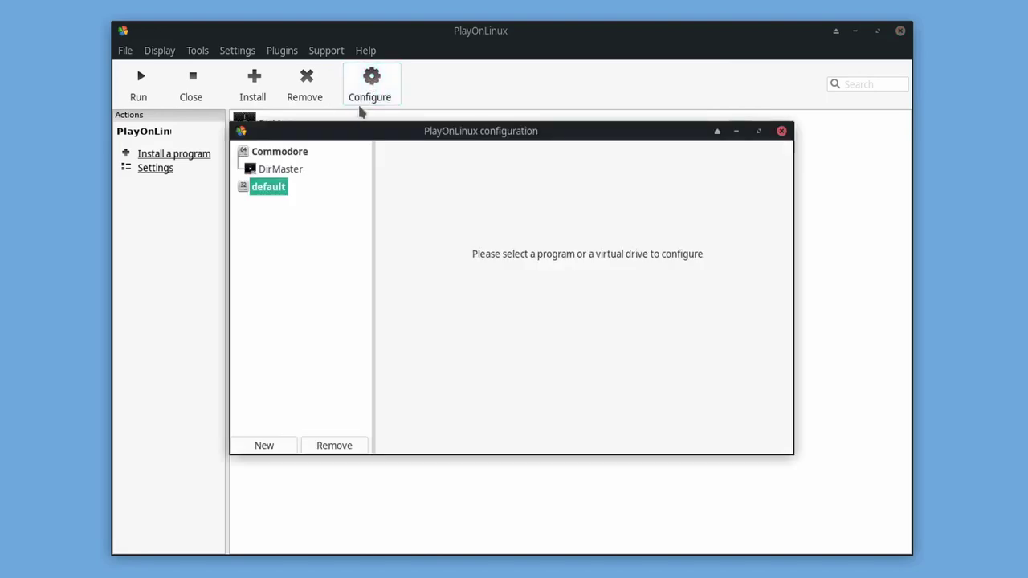
pyautogui.click(301, 154)
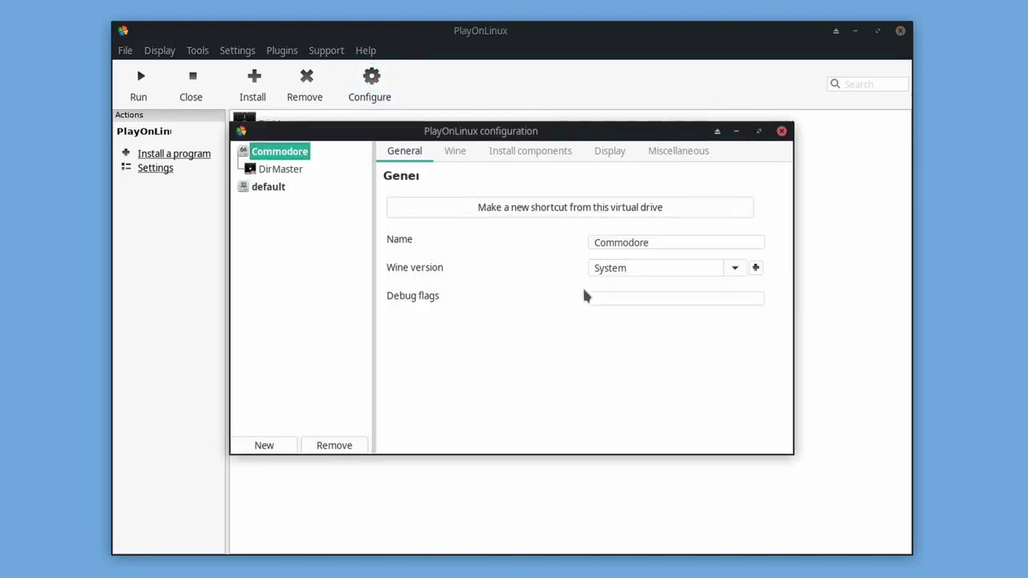
pyautogui.click(288, 170)
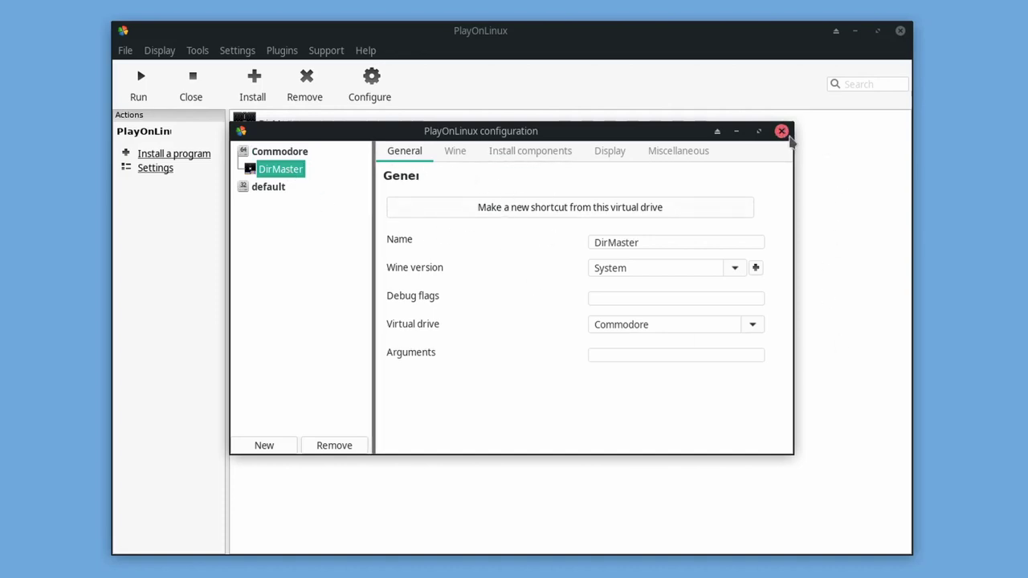
pyautogui.click(781, 131)
pyautogui.click(900, 32)
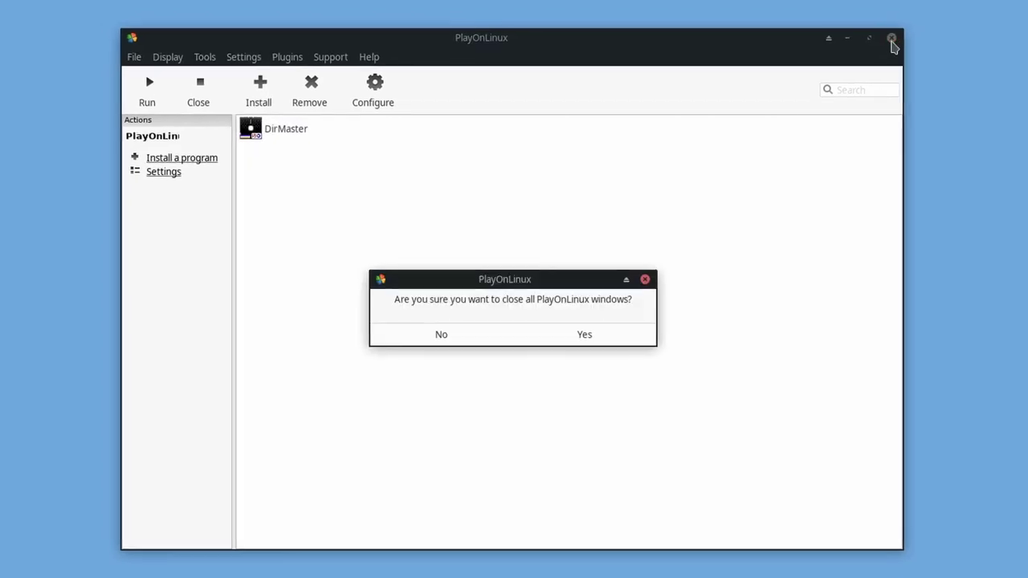